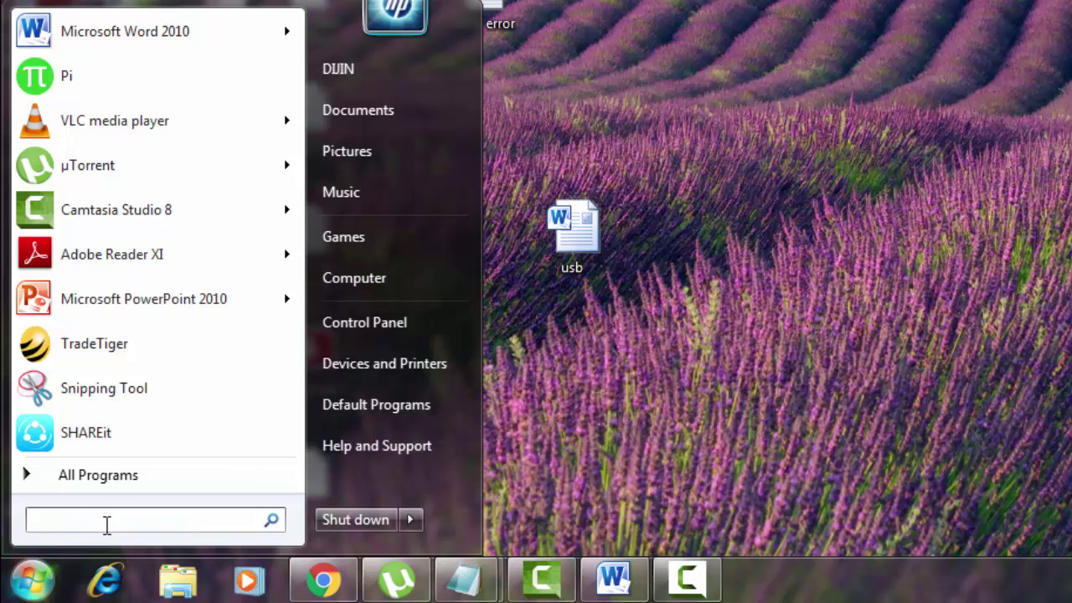
- Open the Run dialog from a search for "run" and launch Control Panel with the command control
{"action": "type", "text": "run"}
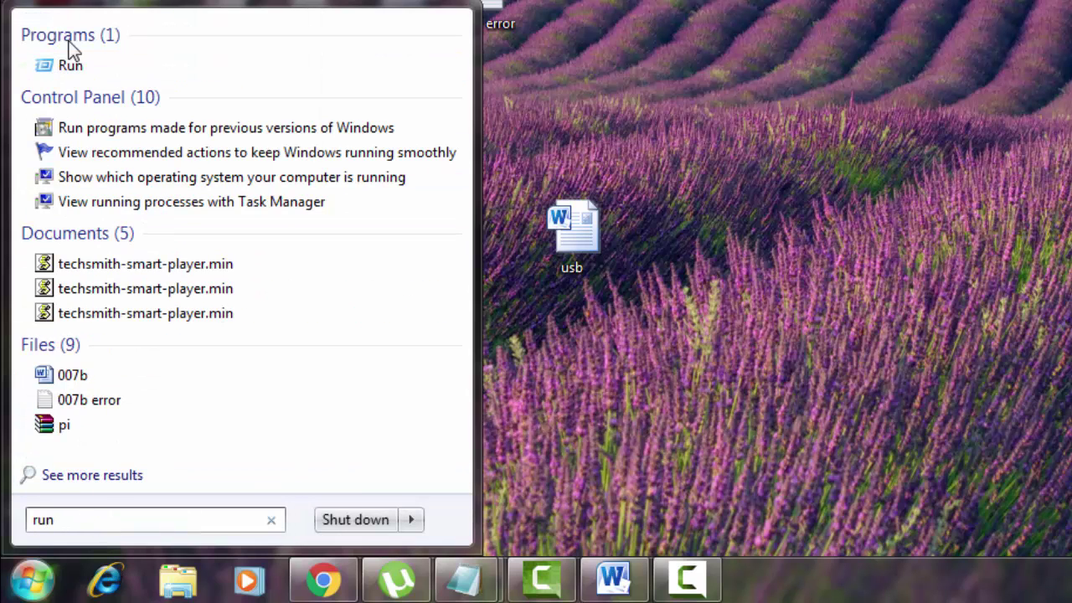
{"action": "left_click", "coordinate": [69, 66]}
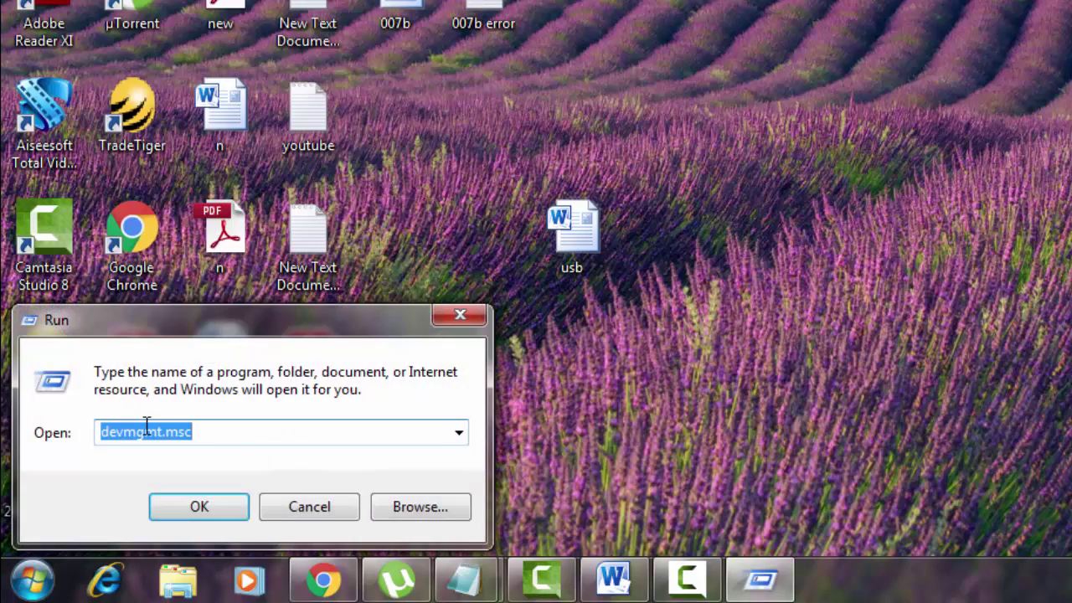
{"action": "type", "text": "cot"}
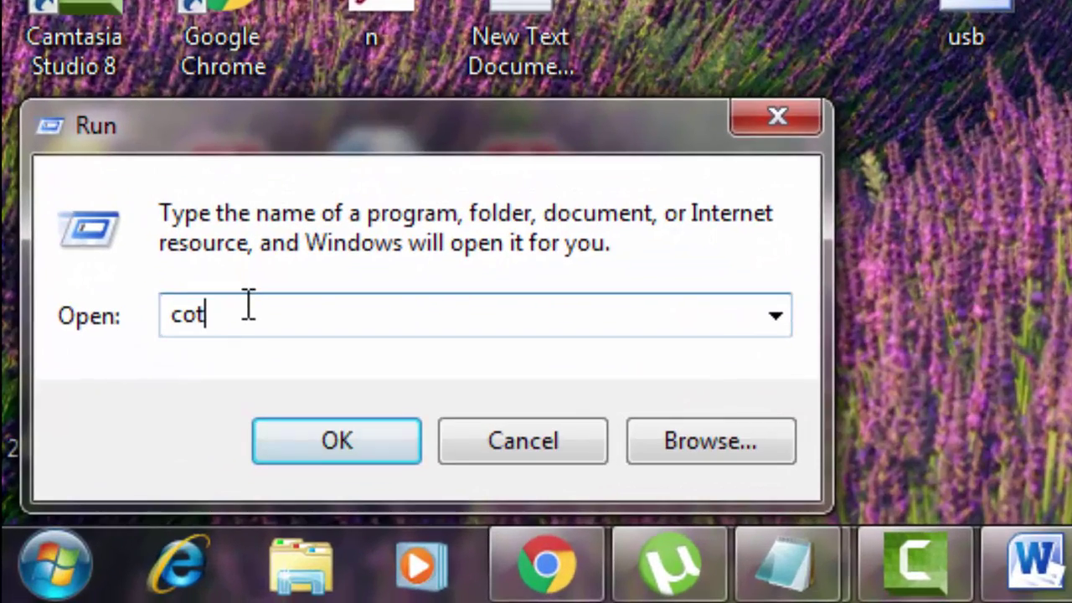
{"action": "key", "text": "BackSpace"}
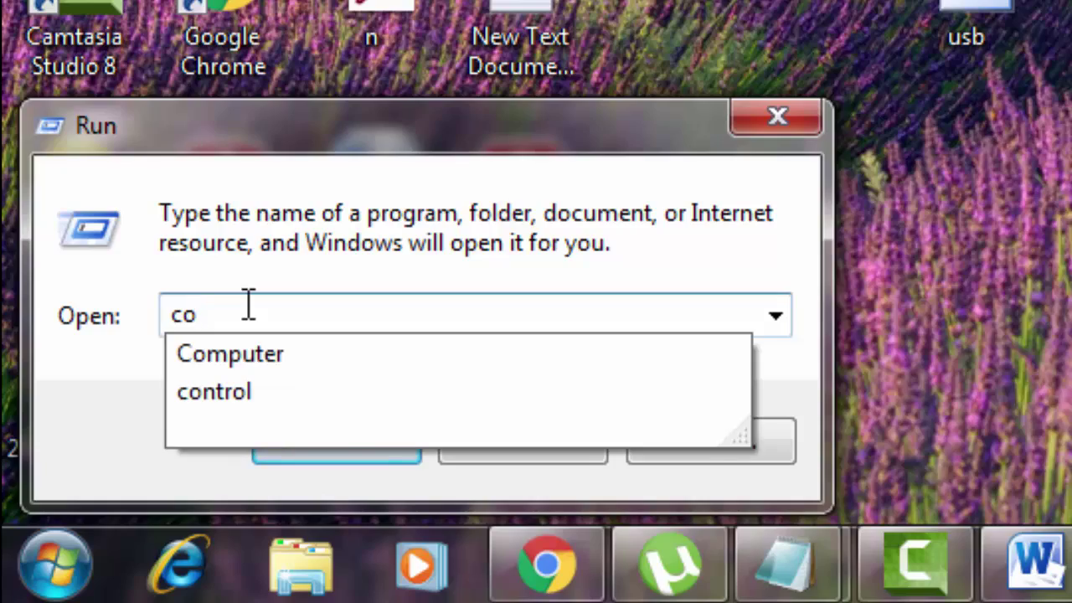
{"action": "type", "text": "ntrol"}
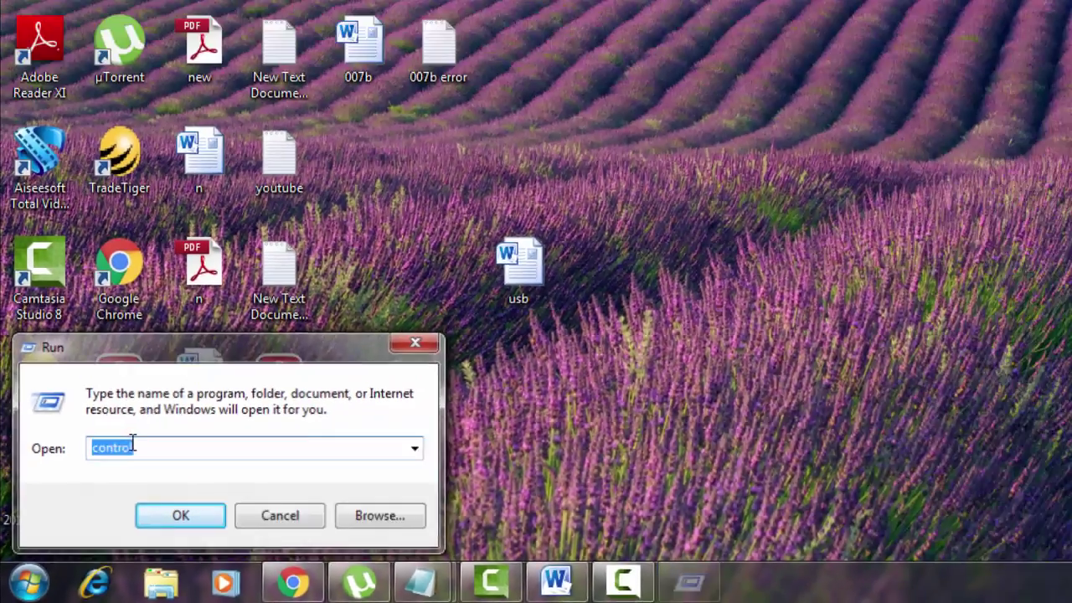
{"action": "key", "text": "Return"}
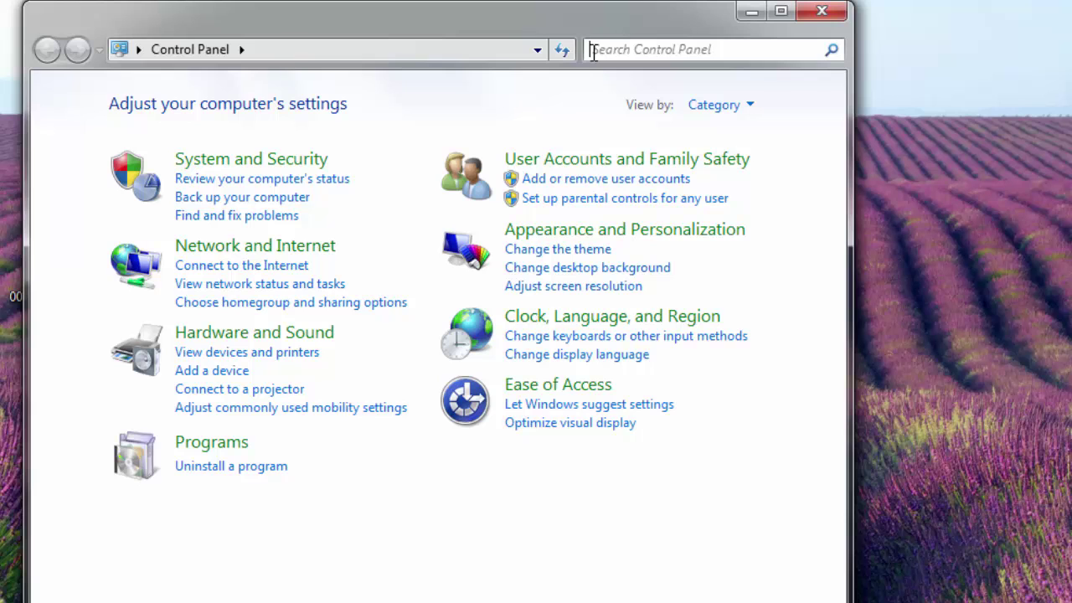
- Search Control Panel for "trouble" and open Troubleshooting
{"action": "type", "text": "f"}
{"action": "type", "text": "roub"}
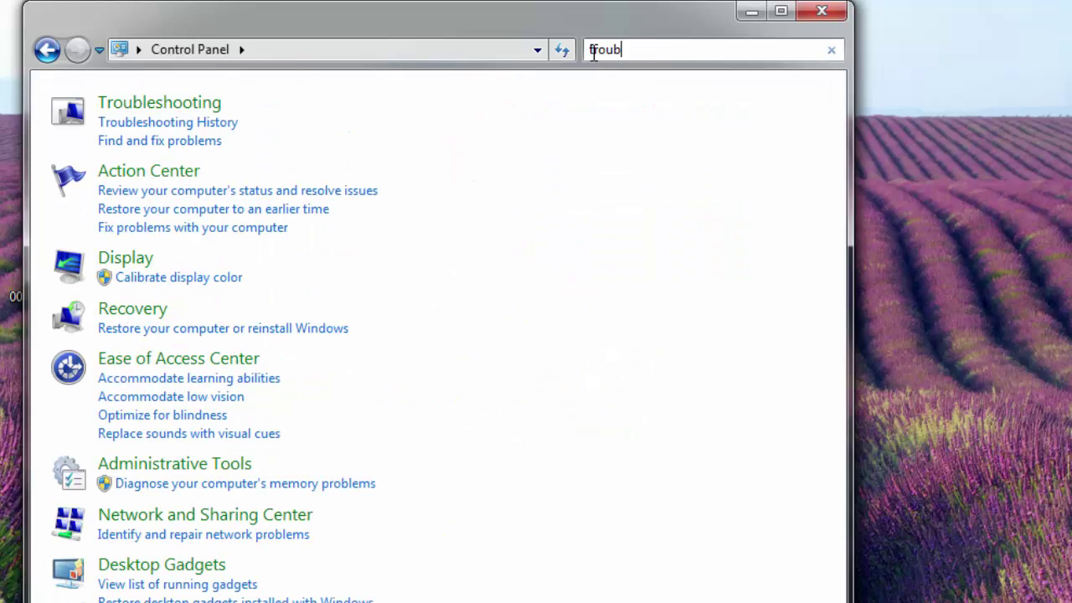
{"action": "type", "text": "le"}
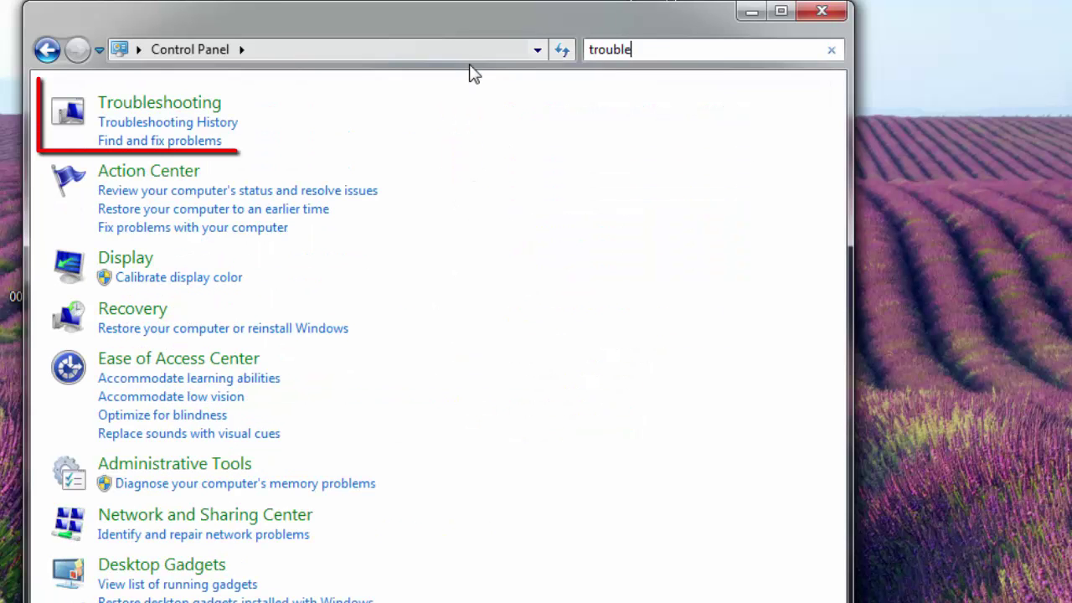
{"action": "left_click", "coordinate": [159, 107]}
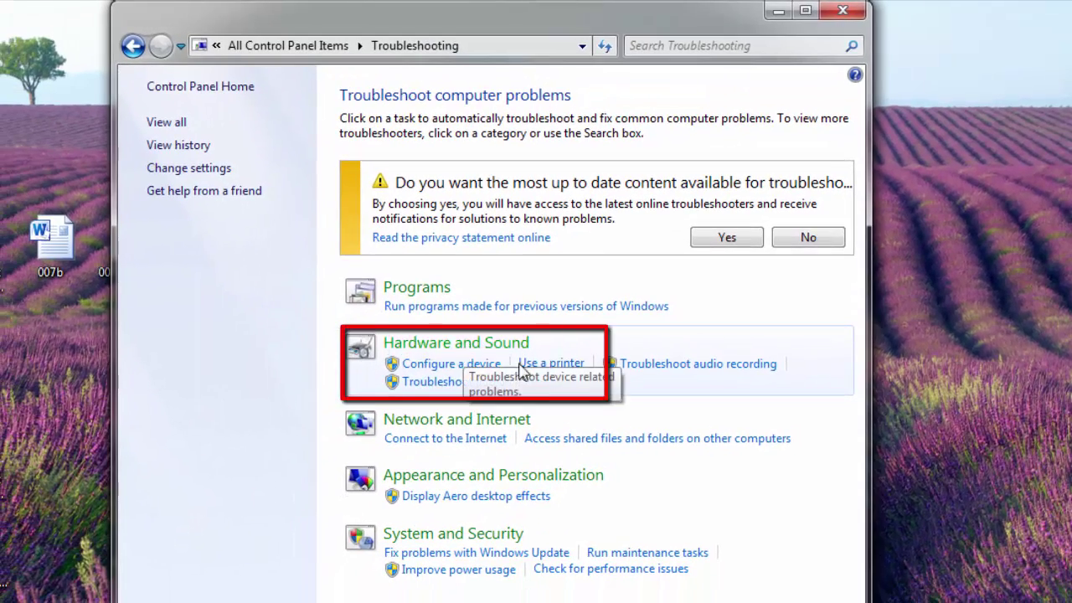
- Run the Configure a device troubleshooter under Hardware and Sound and apply the driver fix for the Universal Serial Bus (USB) Controller
{"action": "left_click", "coordinate": [457, 363]}
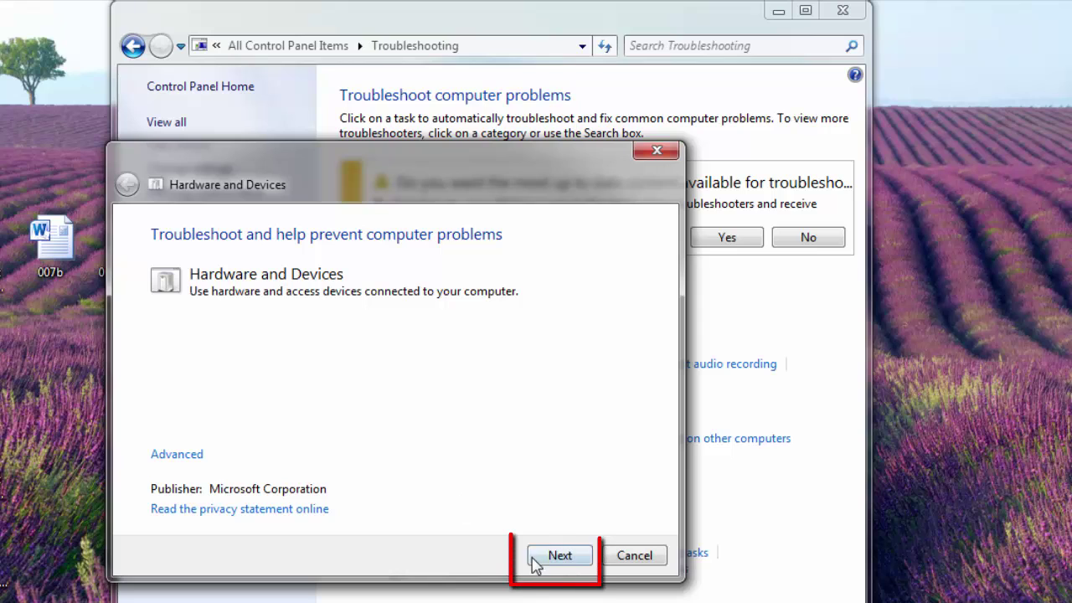
{"action": "left_click", "coordinate": [559, 556]}
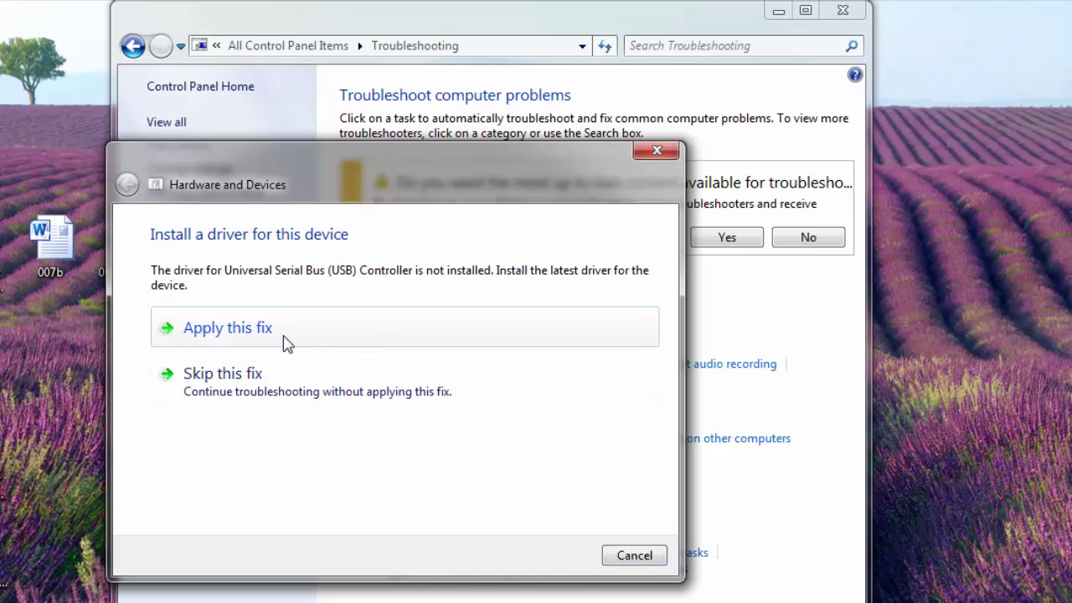
{"action": "left_click", "coordinate": [257, 339]}
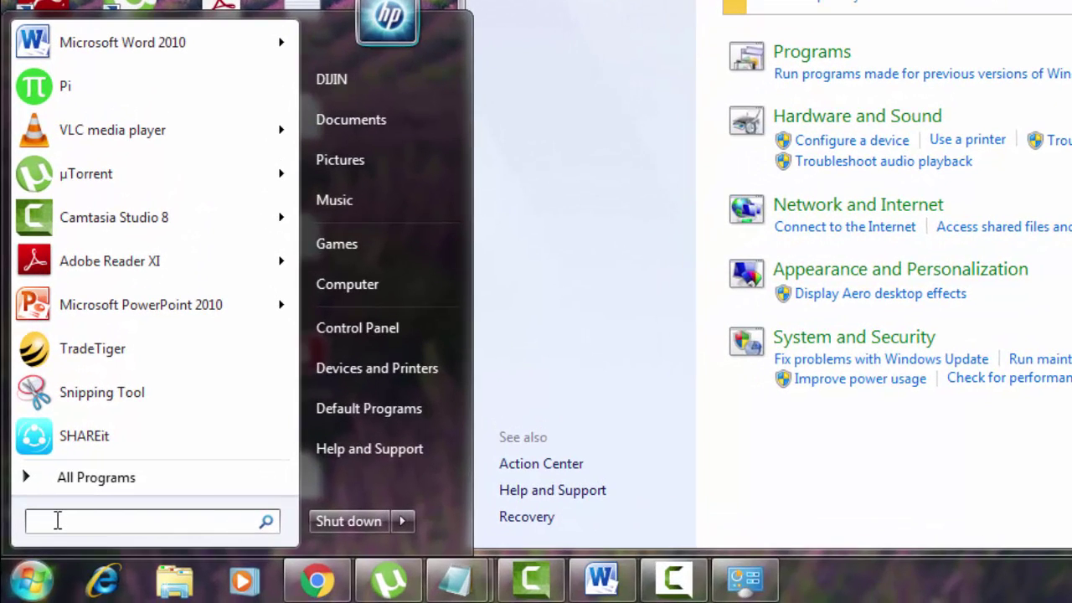
- Open the Run dialog from a search for "run" and launch Device Manager with the command devmgmt.msc
{"action": "type", "text": "run"}
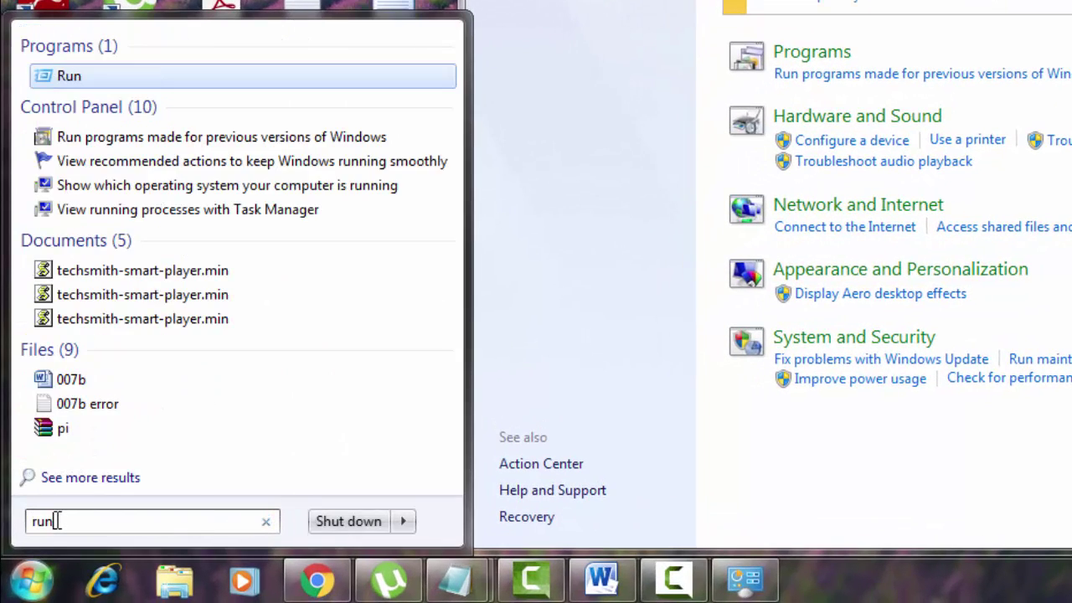
{"action": "left_click", "coordinate": [68, 78]}
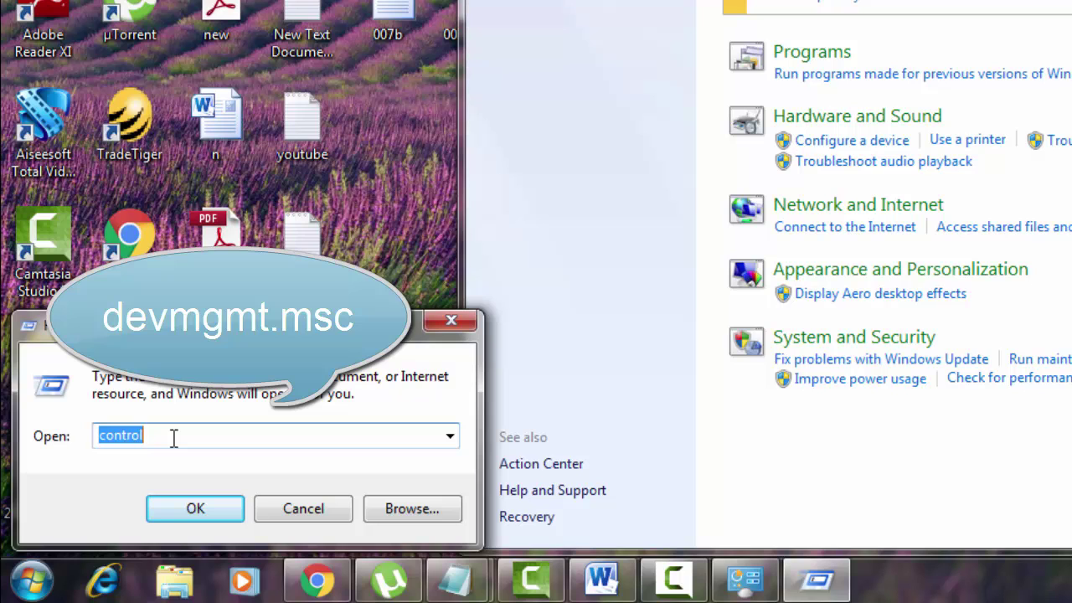
{"action": "type", "text": "dev"}
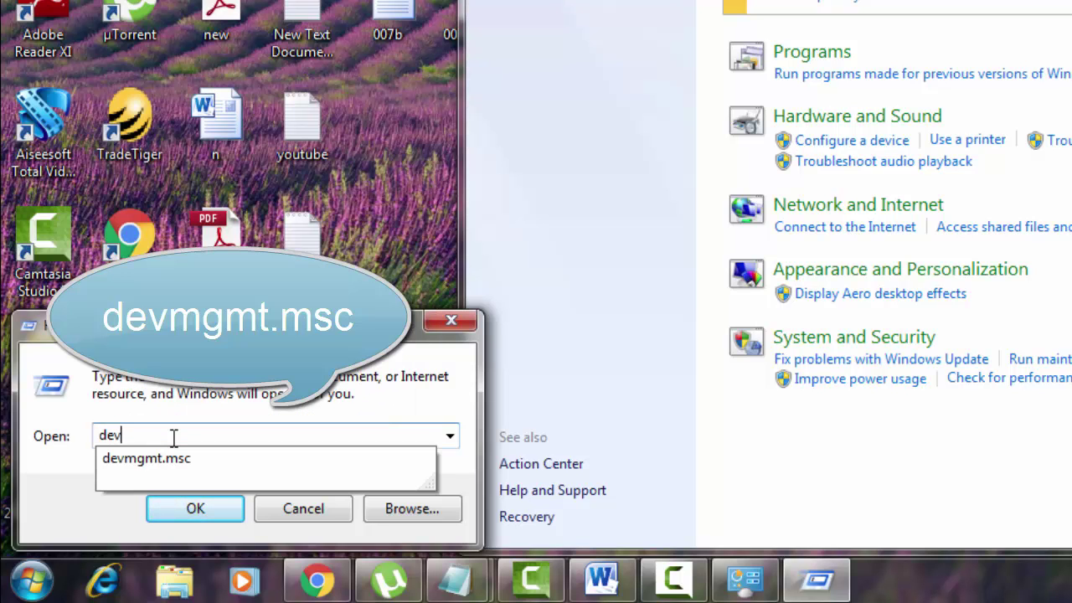
{"action": "type", "text": "mgmt.msc"}
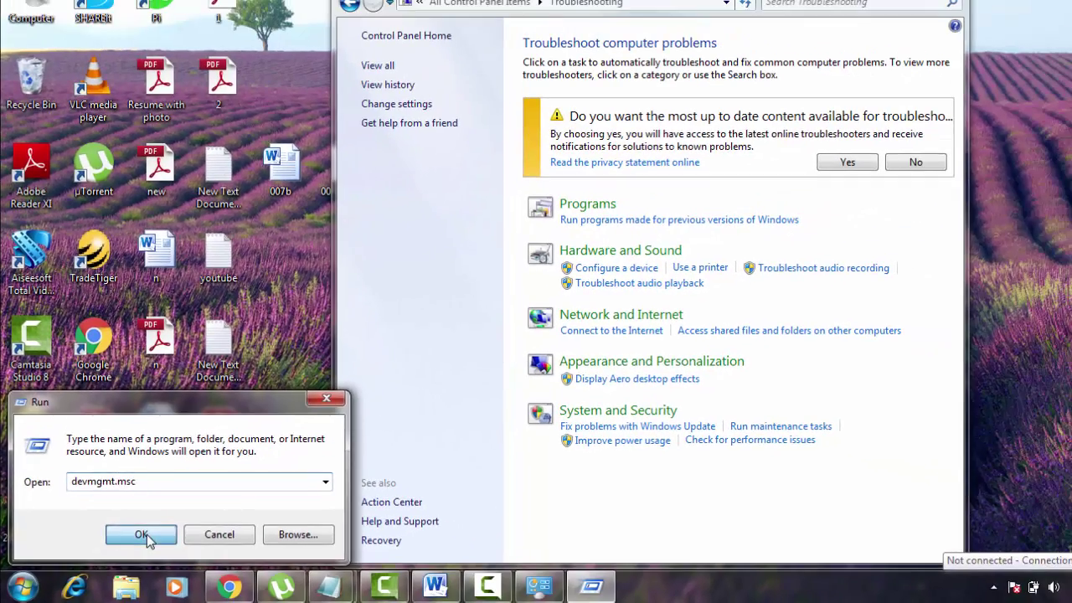
{"action": "left_click", "coordinate": [170, 532]}
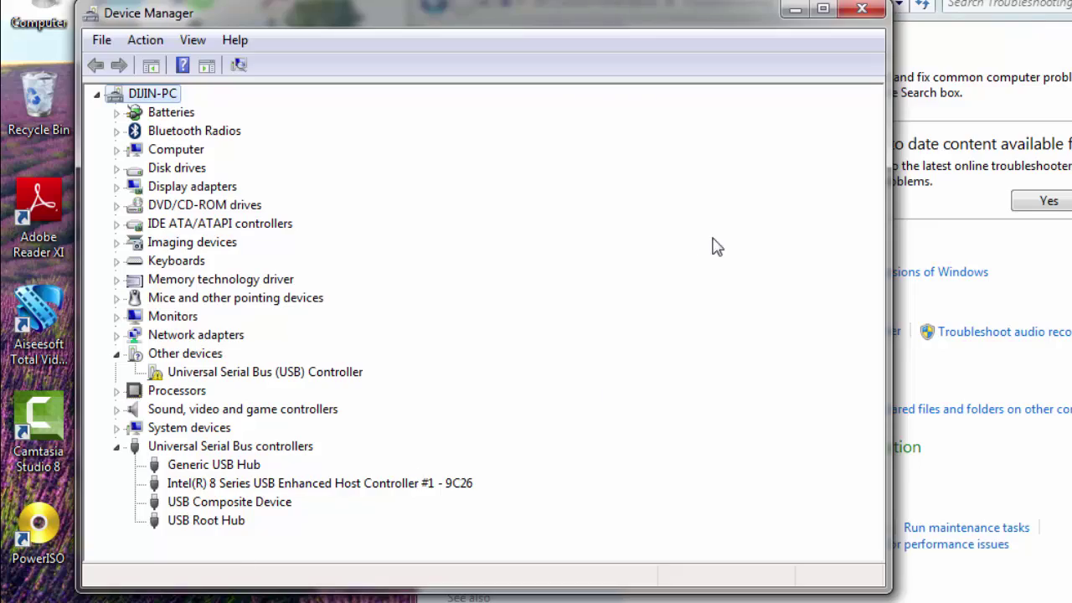
- Close the Device Manager and Troubleshooting windows and open a fresh Control Panel window
{"action": "left_click", "coordinate": [863, 9]}
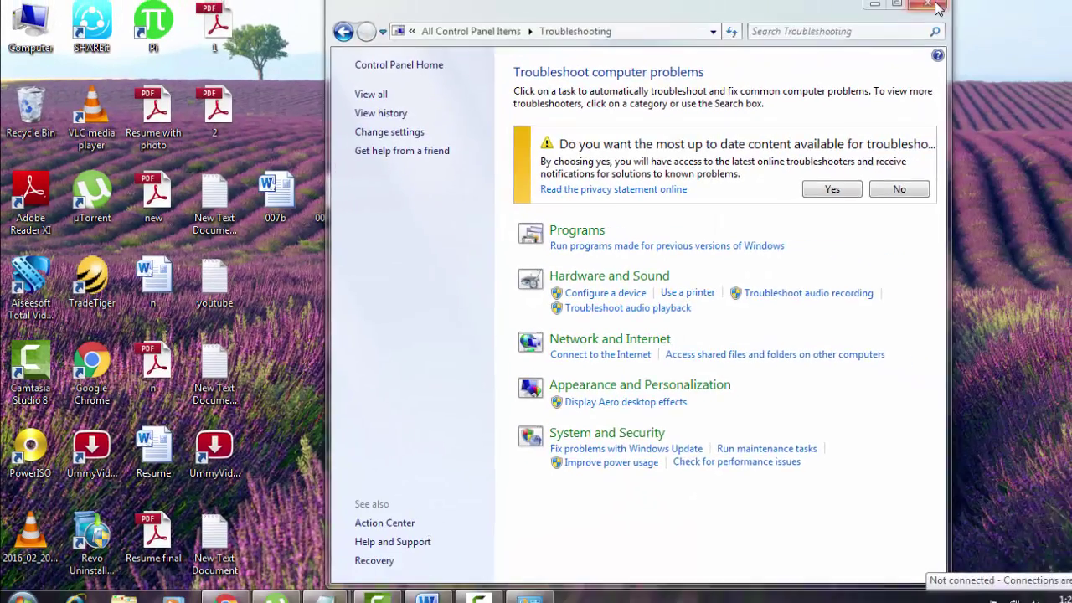
{"action": "left_click", "coordinate": [917, 7]}
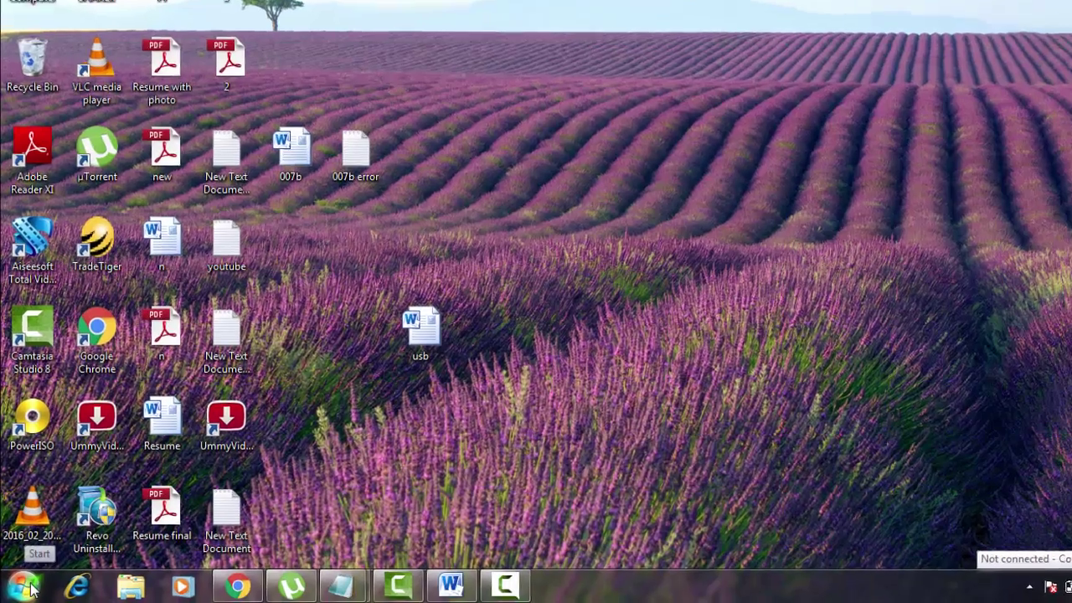
{"action": "left_click", "coordinate": [23, 587]}
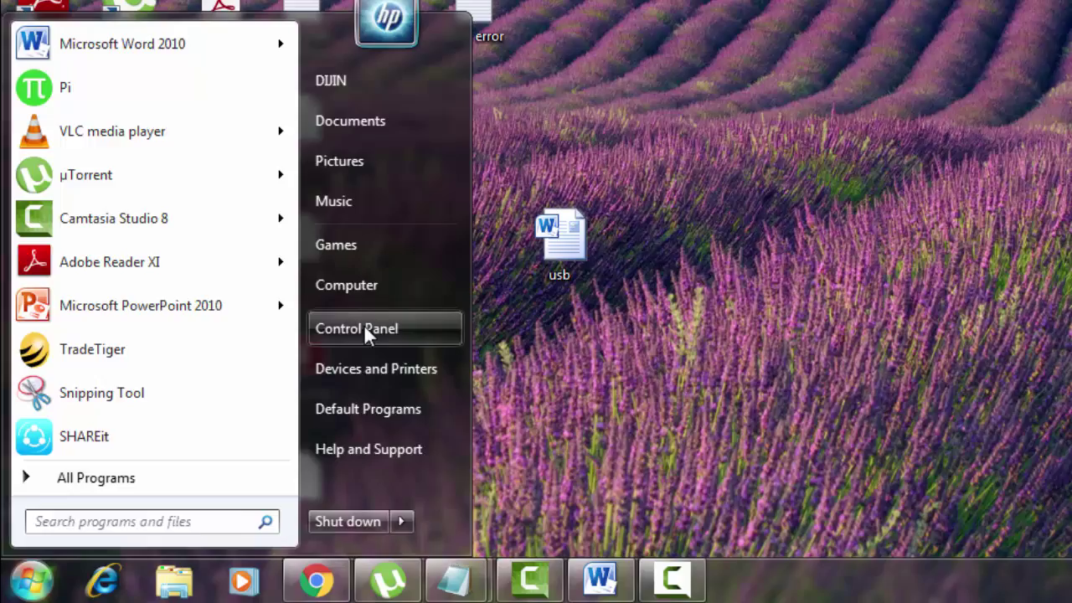
{"action": "left_click", "coordinate": [364, 328]}
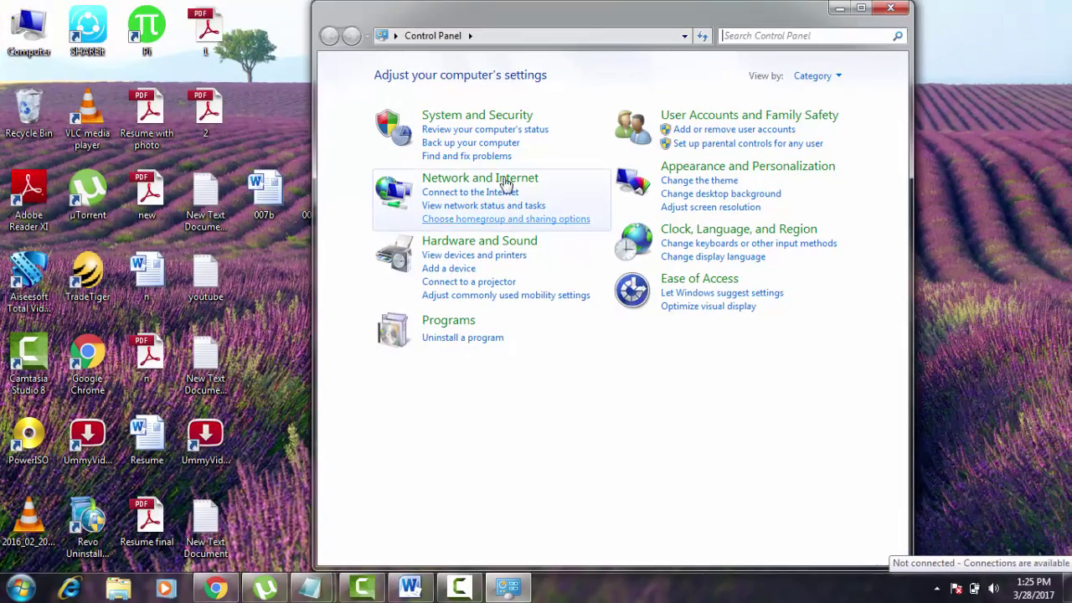
- Search Control Panel for "po" and open Power Options
{"action": "left_click", "coordinate": [745, 34]}
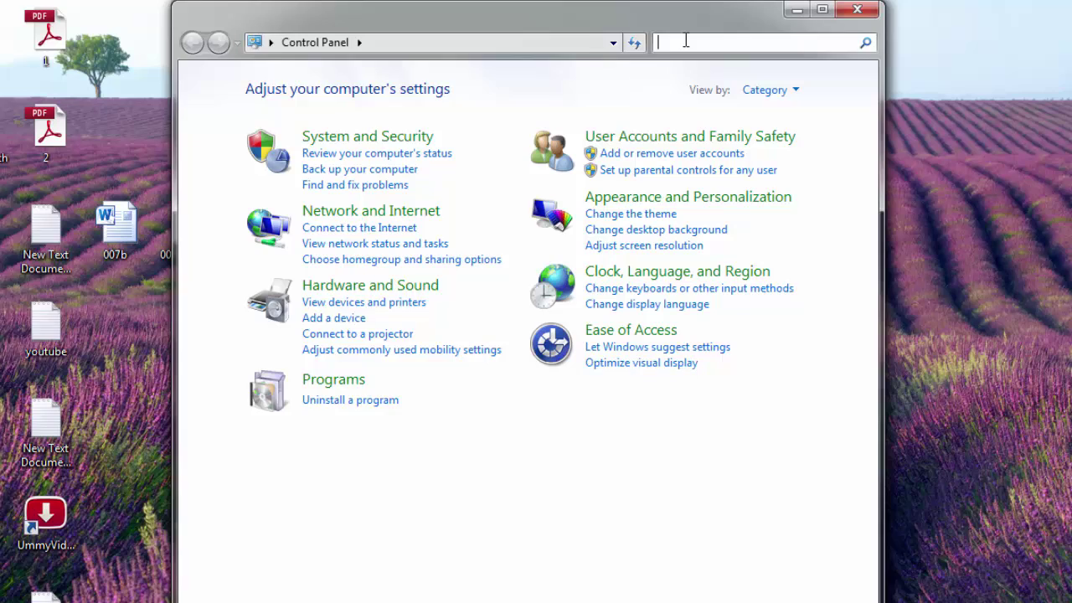
{"action": "type", "text": "po"}
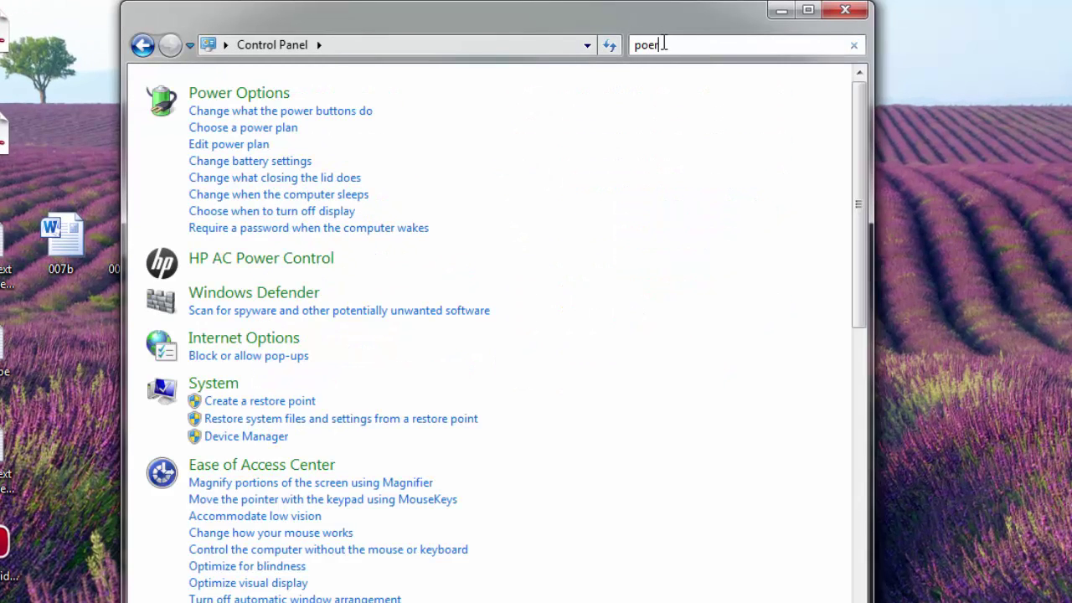
{"action": "type", "text": "er"}
{"action": "key", "text": "BackSpace"}
{"action": "key", "text": "BackSpace"}
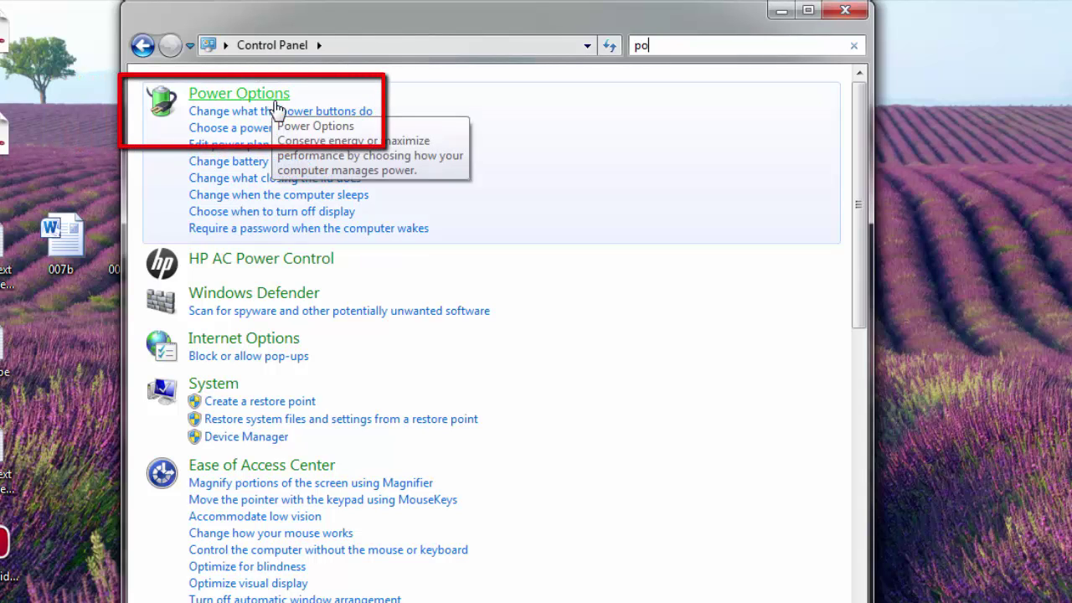
{"action": "left_click", "coordinate": [276, 104]}
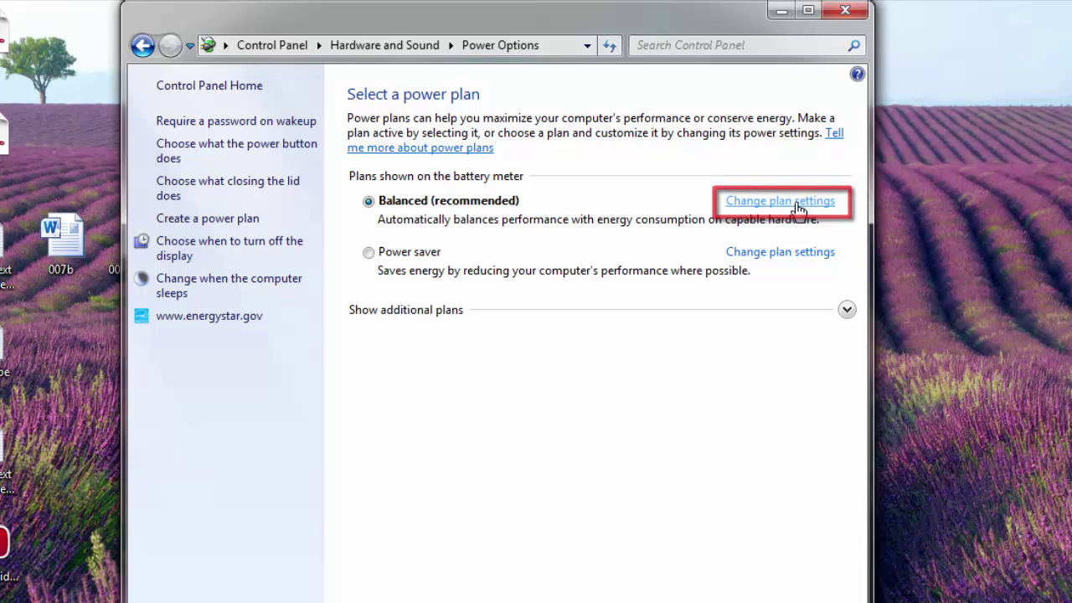
- Open the Balanced plan's advanced power settings and expand USB selective suspend setting under USB settings
{"action": "left_click", "coordinate": [799, 208]}
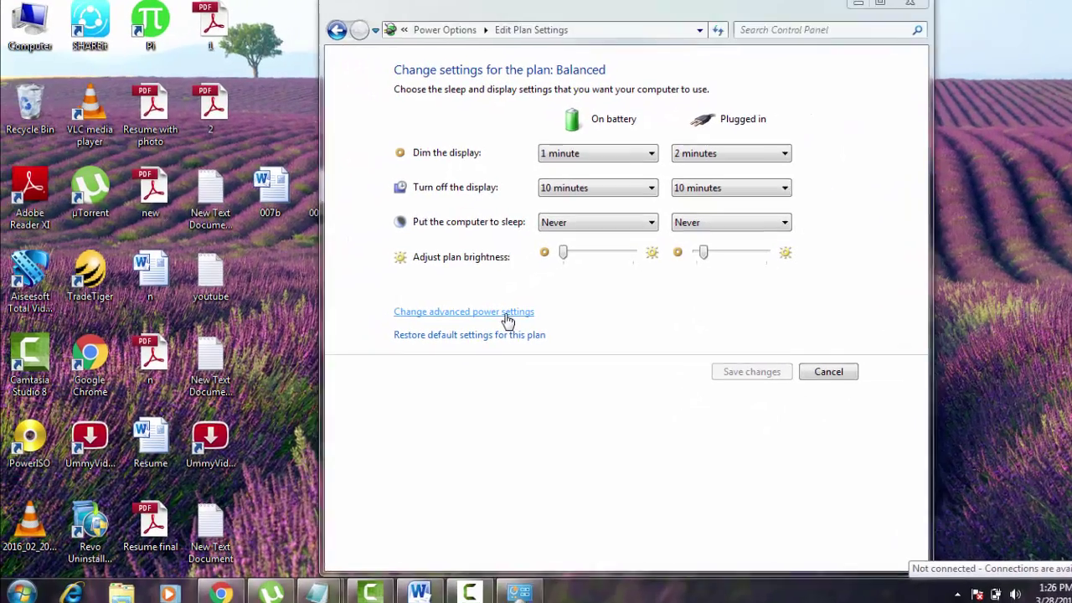
{"action": "left_click", "coordinate": [496, 314]}
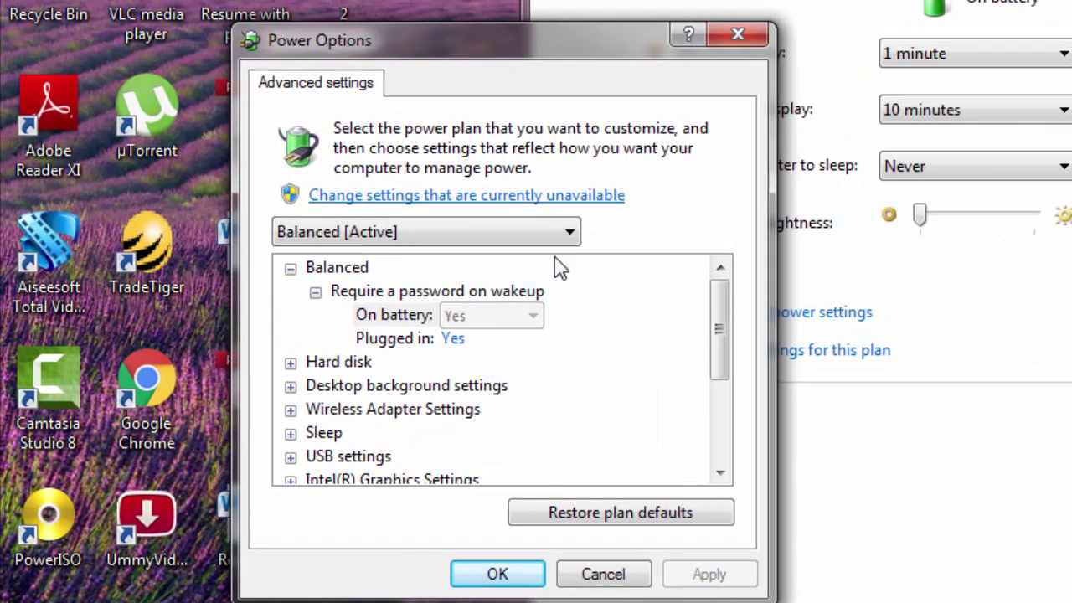
{"action": "scroll", "coordinate": [410, 409], "scroll_direction": "down", "scroll_amount": 2}
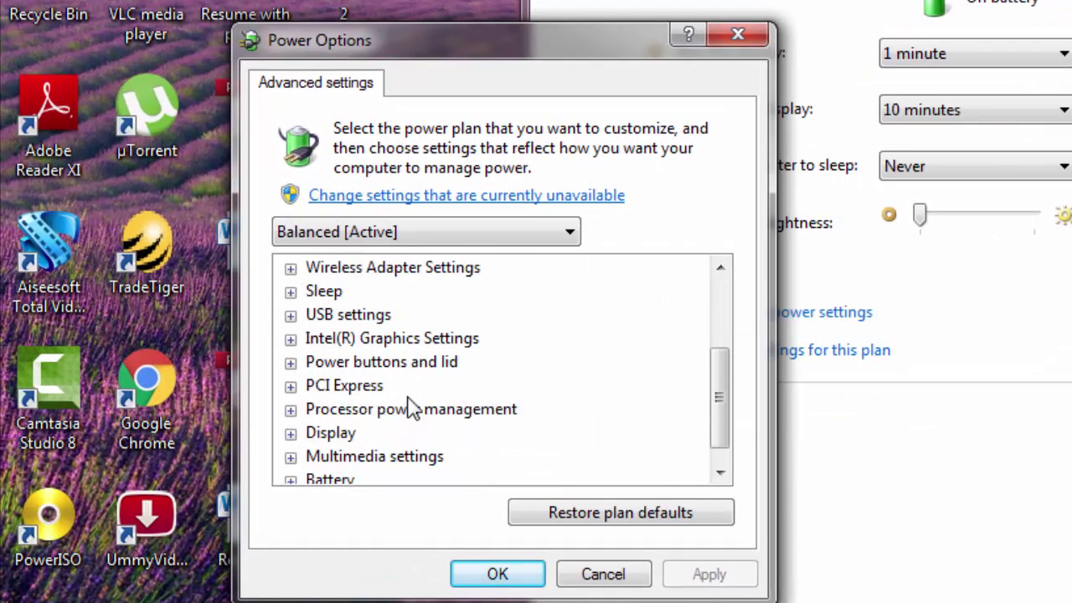
{"action": "left_click", "coordinate": [291, 317]}
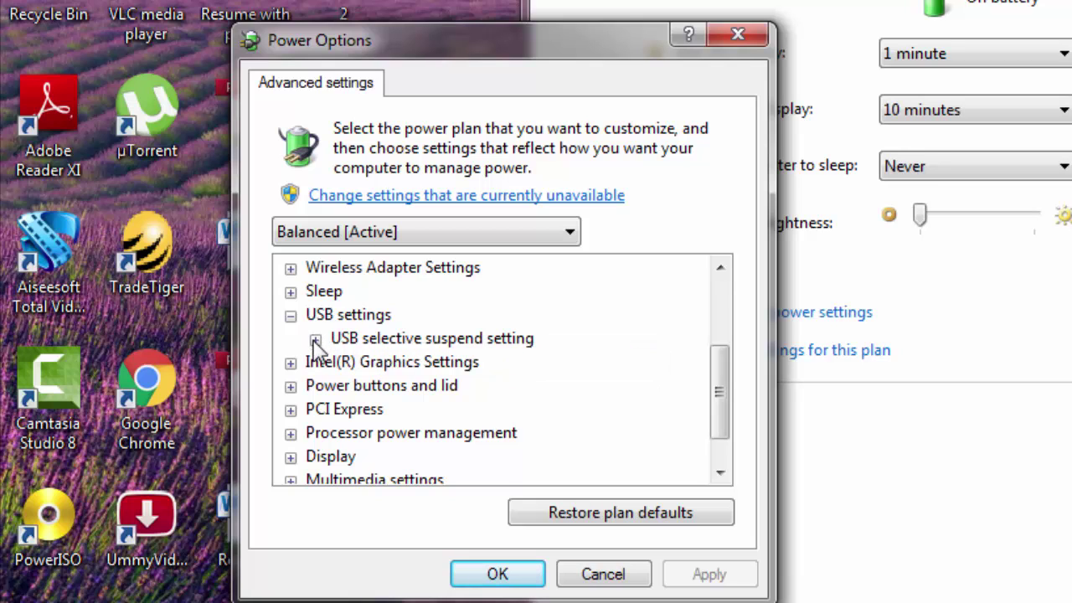
{"action": "left_click", "coordinate": [316, 342]}
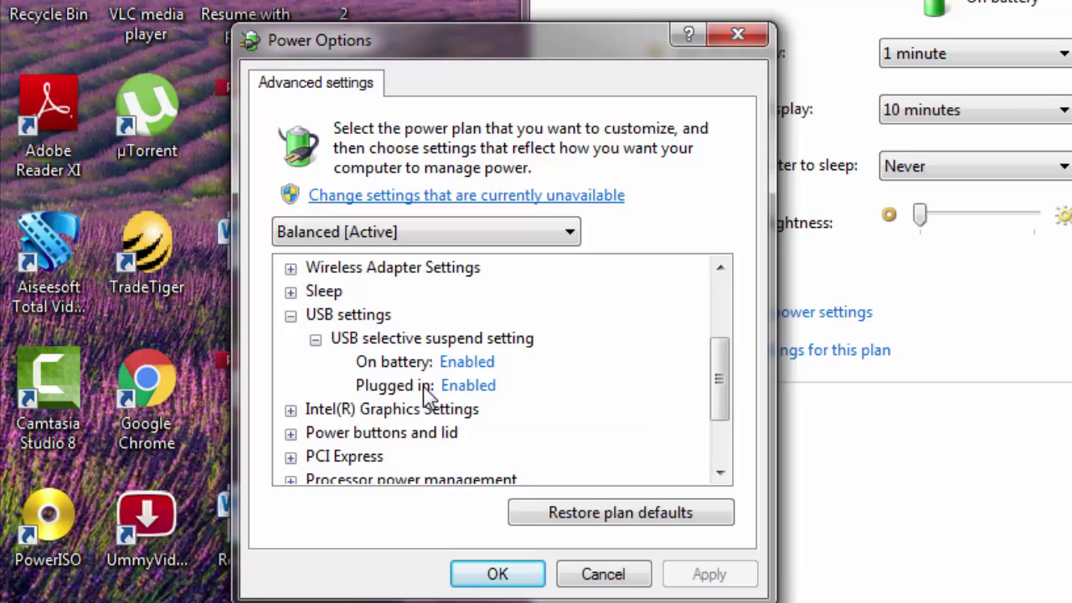
- Set USB selective suspend to Disabled for both On battery and Plugged in
{"action": "left_click", "coordinate": [486, 361]}
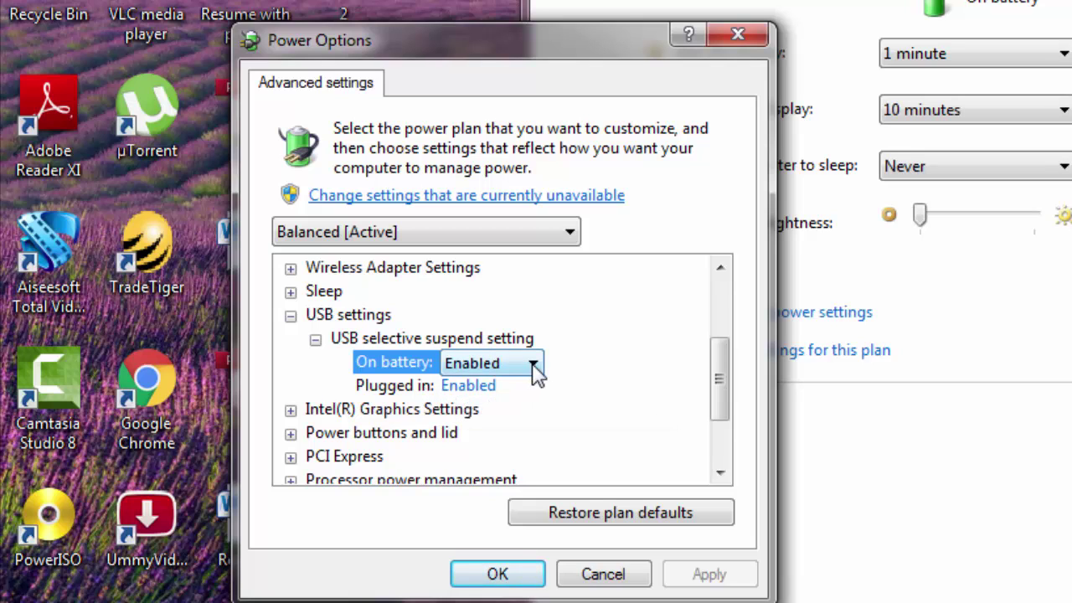
{"action": "left_click", "coordinate": [524, 372]}
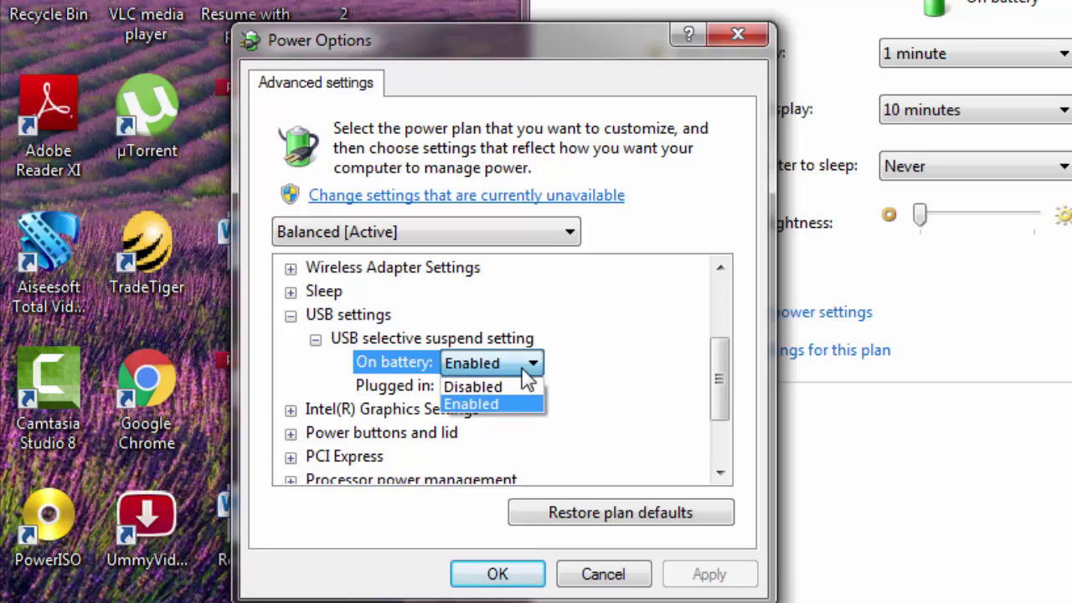
{"action": "left_click", "coordinate": [503, 384]}
{"action": "left_click", "coordinate": [484, 387]}
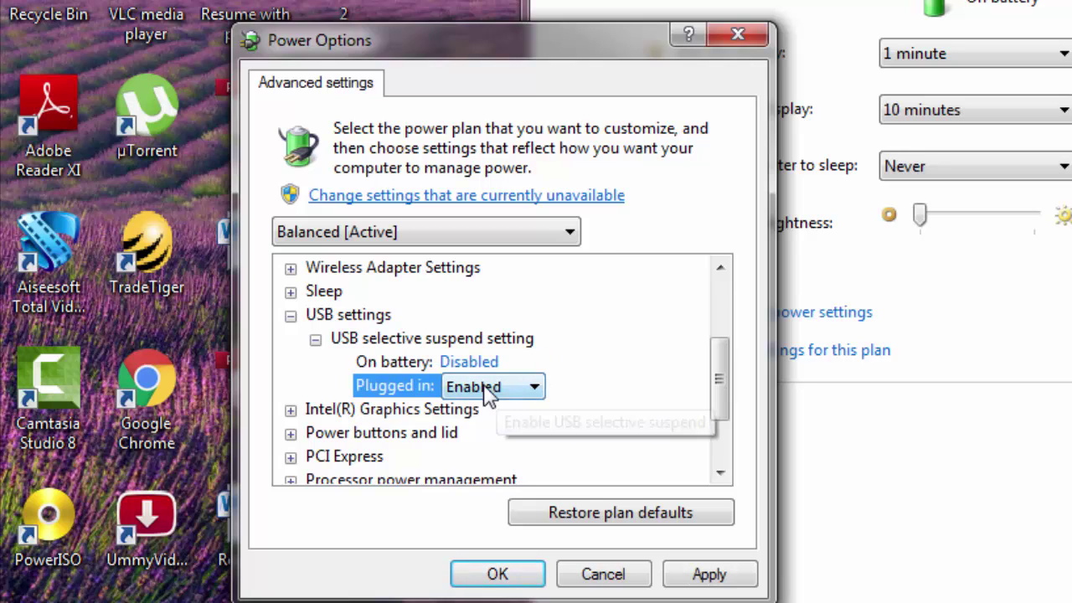
{"action": "left_click", "coordinate": [530, 387]}
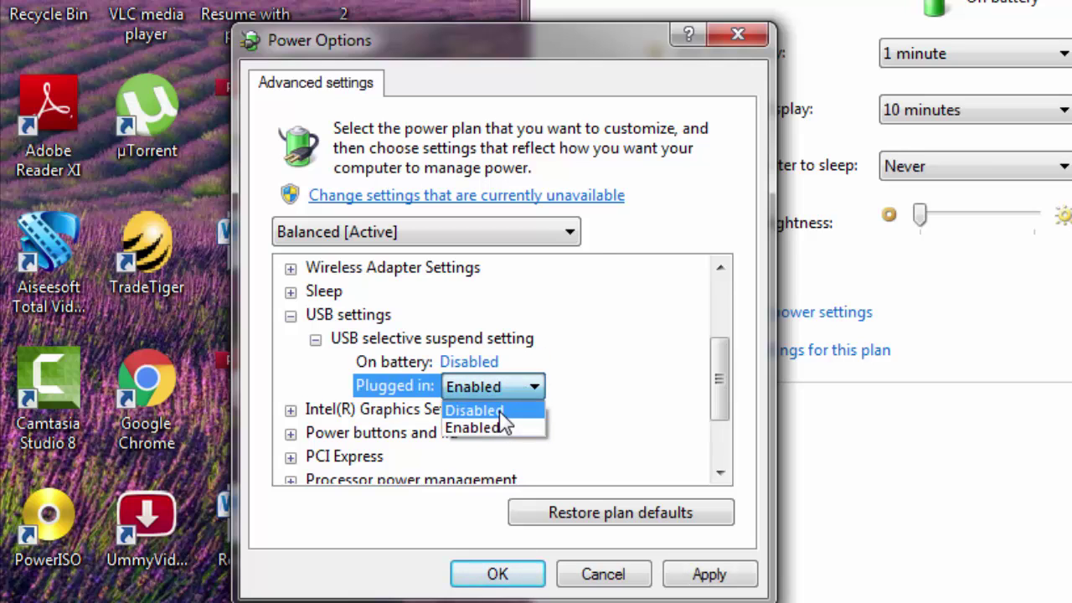
{"action": "left_click", "coordinate": [500, 410]}
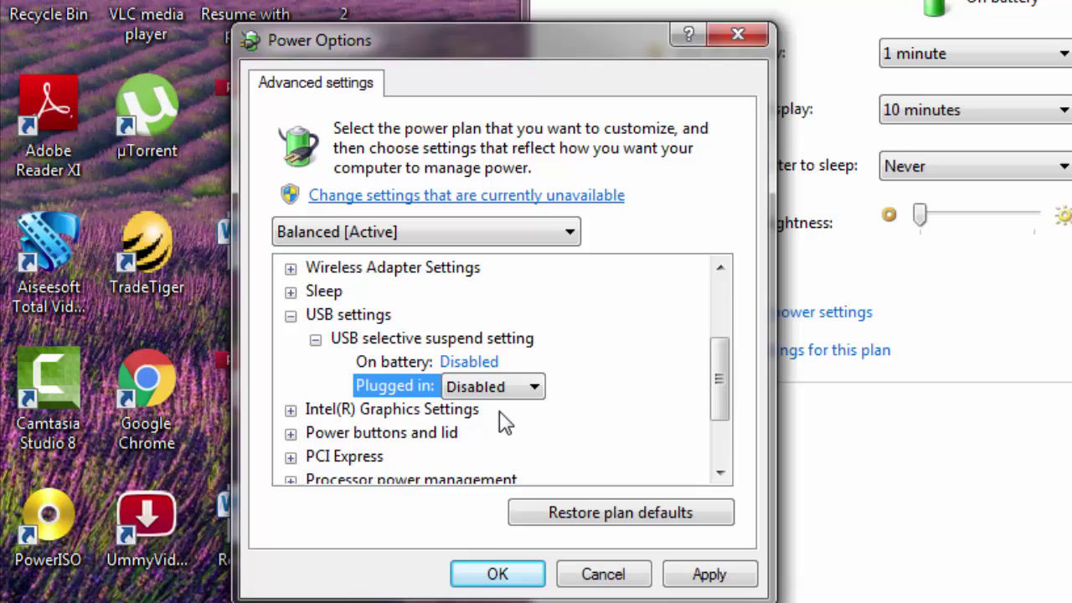
- Apply the USB selective suspend changes and close the advanced power settings
{"action": "left_click", "coordinate": [702, 575]}
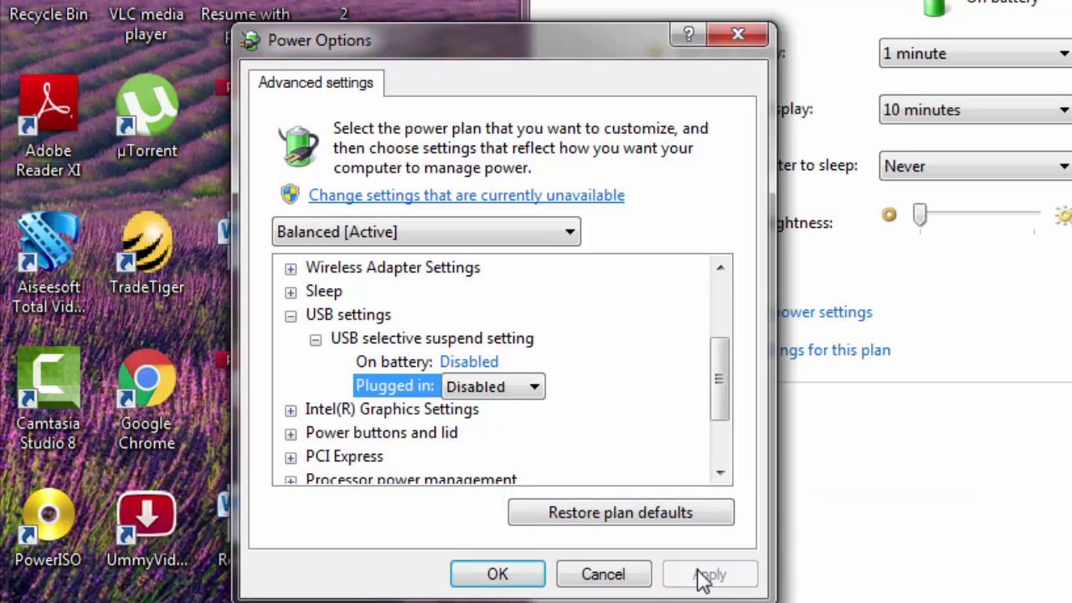
{"action": "left_click", "coordinate": [498, 575]}
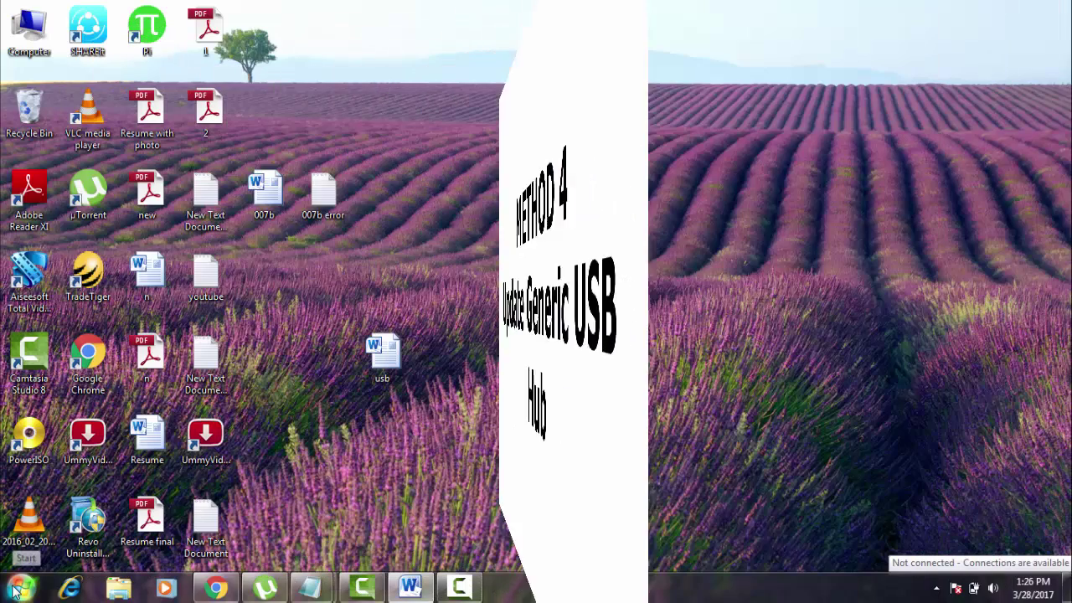
- Find the Run command by searching for "run" and use it to open Device Manager with devmgmt.msc
{"action": "left_click", "coordinate": [19, 584]}
{"action": "left_click", "coordinate": [49, 524]}
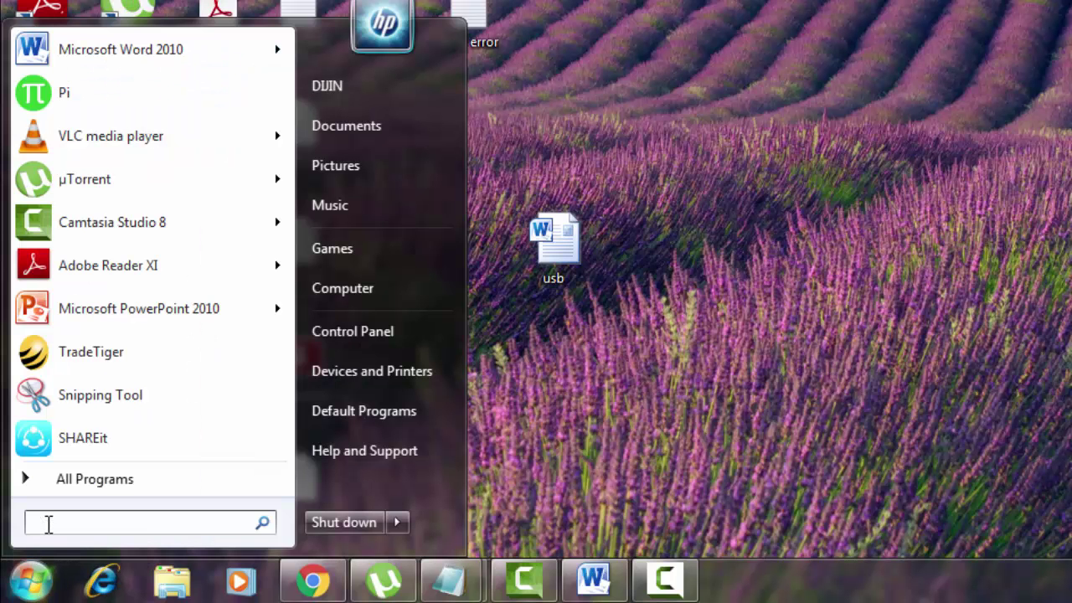
{"action": "type", "text": "run"}
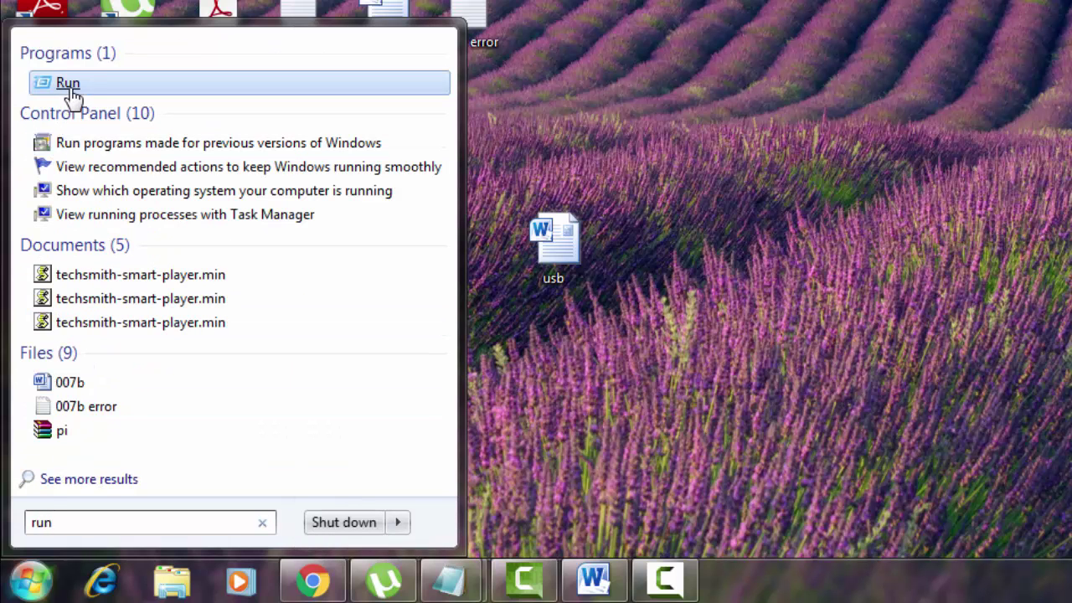
{"action": "left_click", "coordinate": [68, 85]}
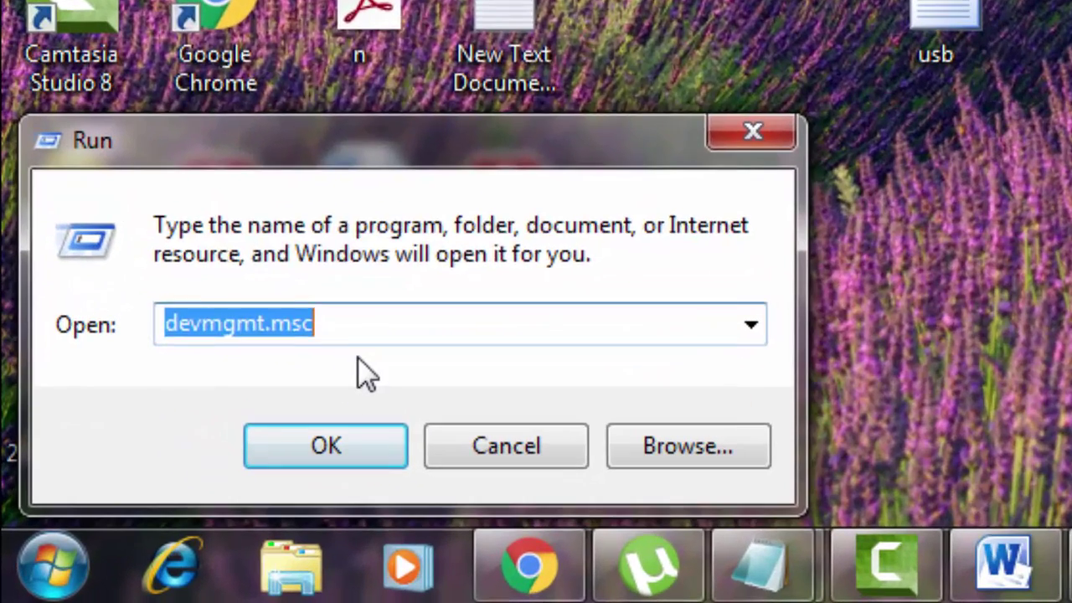
{"action": "type", "text": "devmgm"}
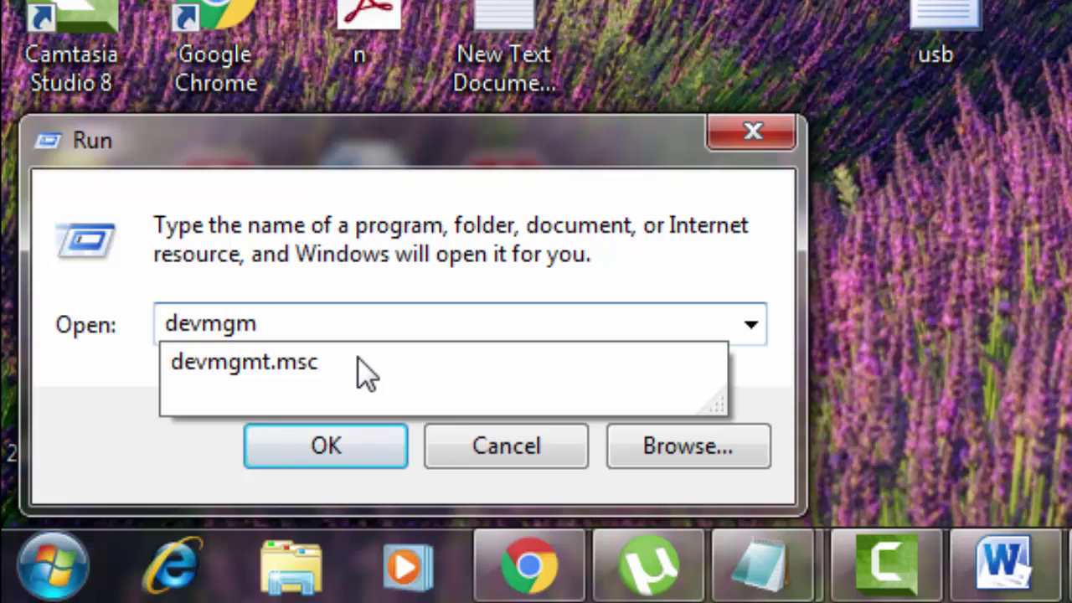
{"action": "type", "text": "t.ms"}
{"action": "left_click", "coordinate": [358, 358]}
{"action": "key", "text": "Return"}
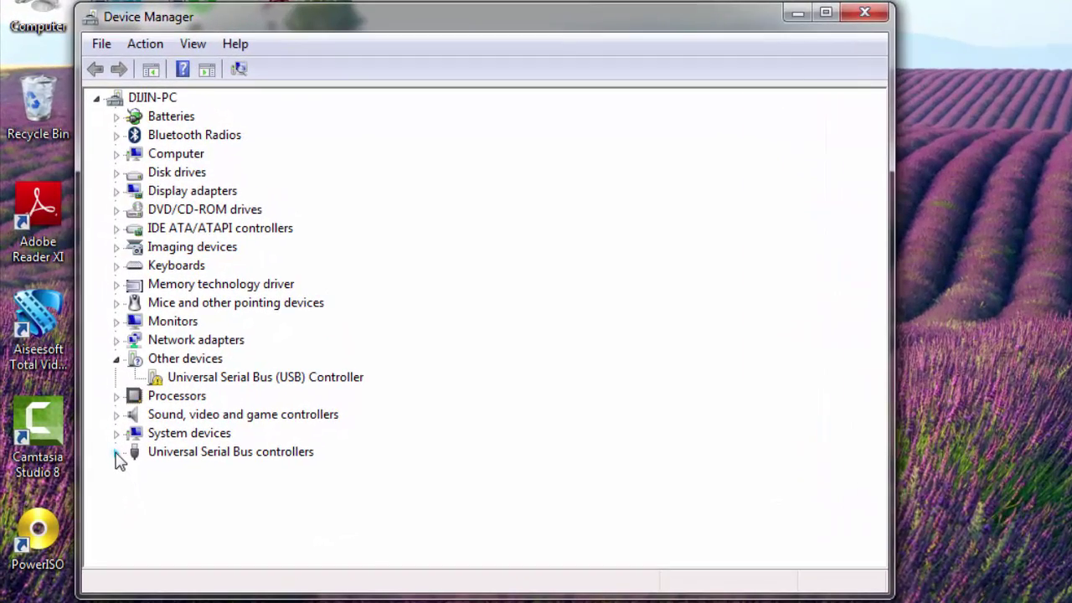
- Expand Universal Serial Bus controllers and start a manual driver update for Generic USB Hub, choosing from the computer's list of device drivers
{"action": "left_click", "coordinate": [116, 454]}
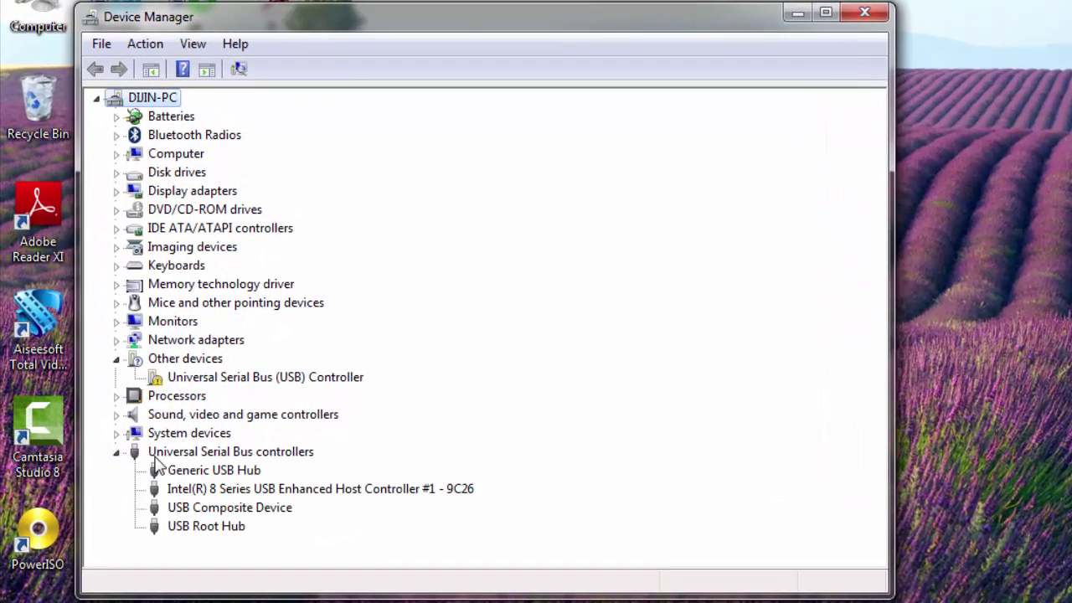
{"action": "left_click", "coordinate": [210, 474]}
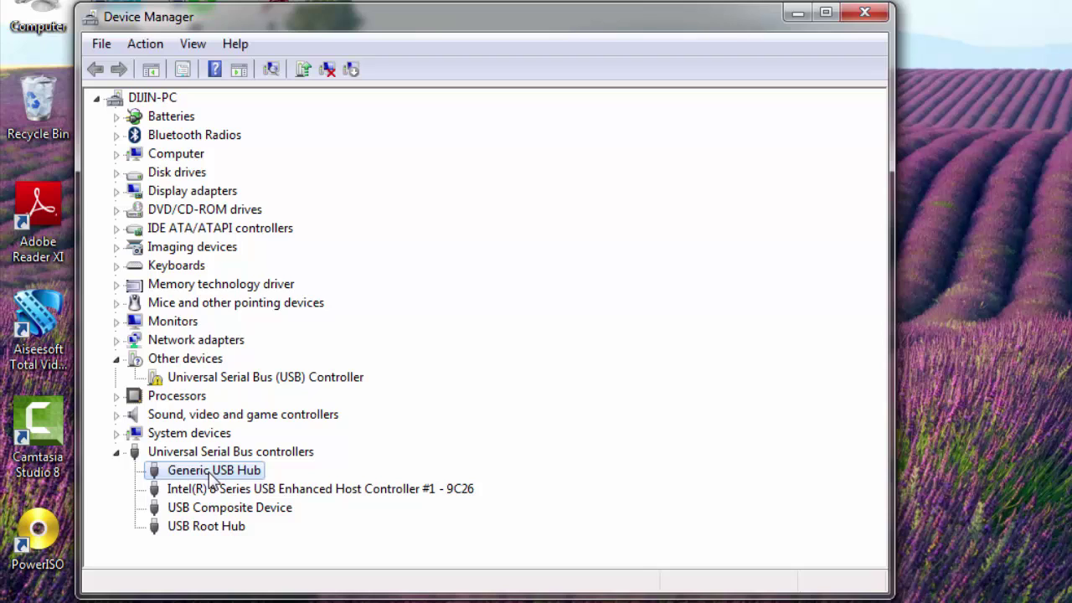
{"action": "right_click", "coordinate": [210, 475]}
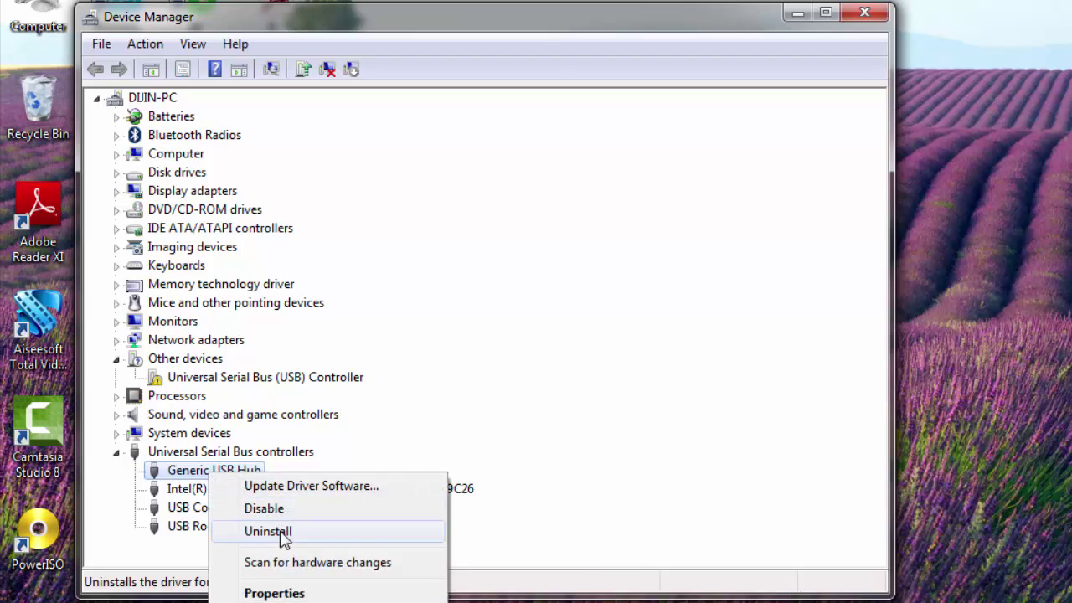
{"action": "left_click", "coordinate": [300, 489]}
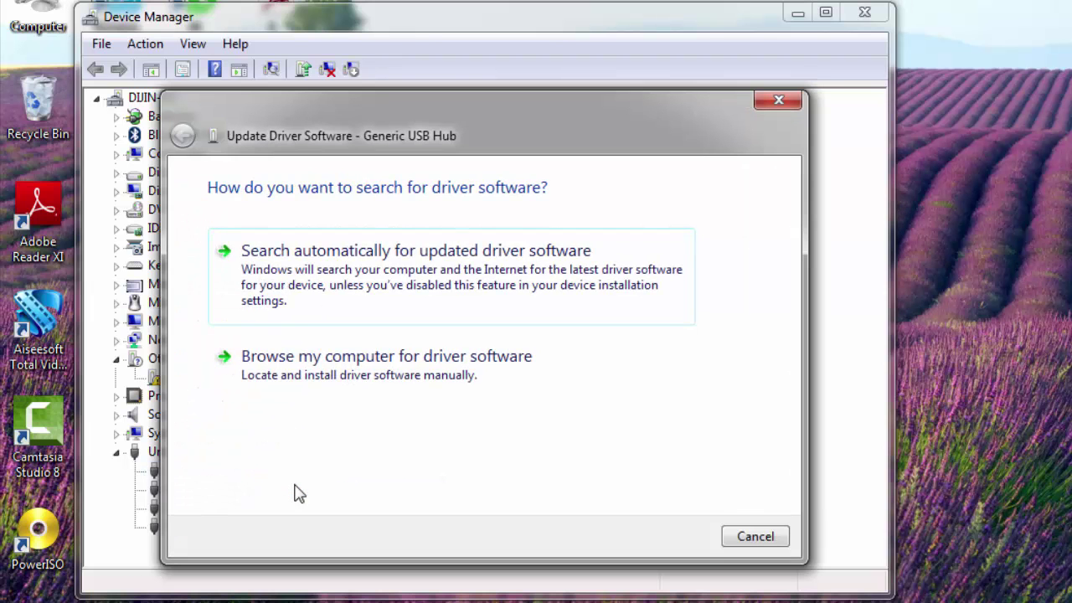
{"action": "left_click", "coordinate": [350, 362]}
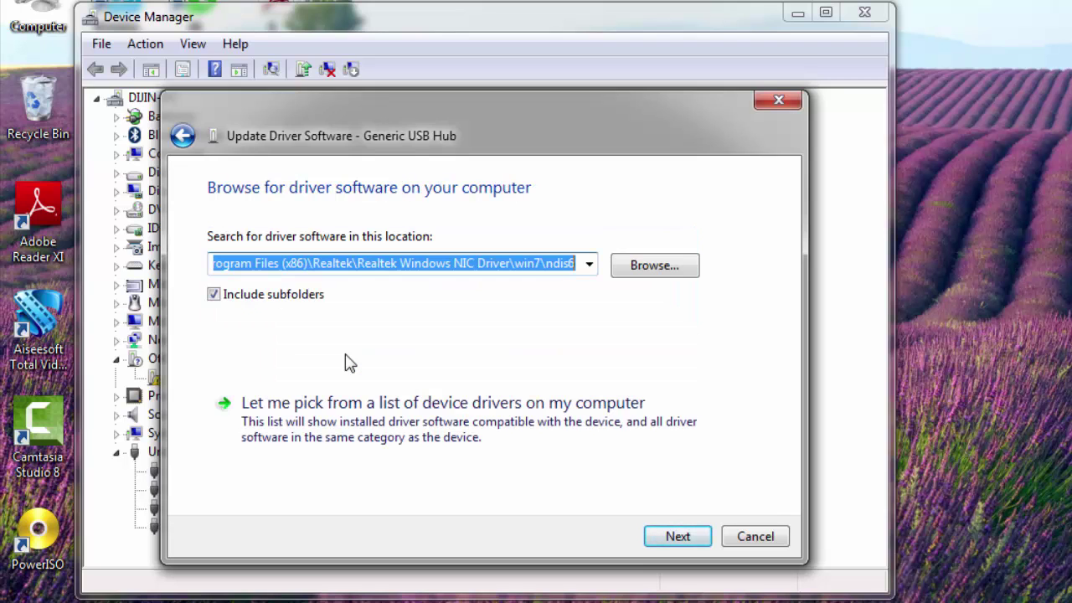
{"action": "left_click", "coordinate": [378, 419]}
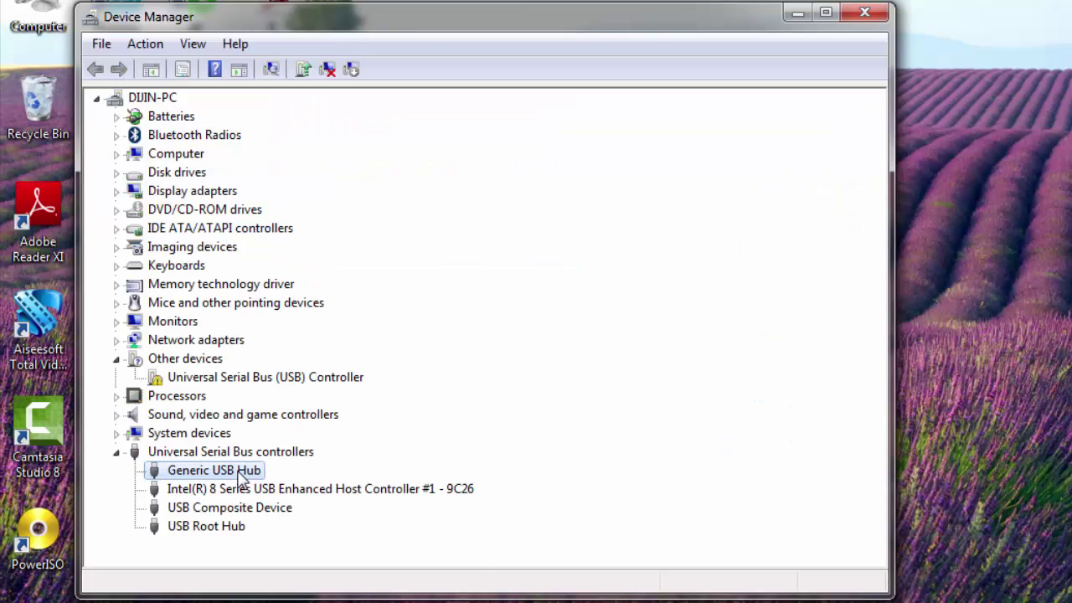
- Restart the Generic USB Hub driver update, install the listed Generic USB Hub driver from the computer, and close the wizard
{"action": "right_click", "coordinate": [241, 474]}
{"action": "left_click", "coordinate": [286, 485]}
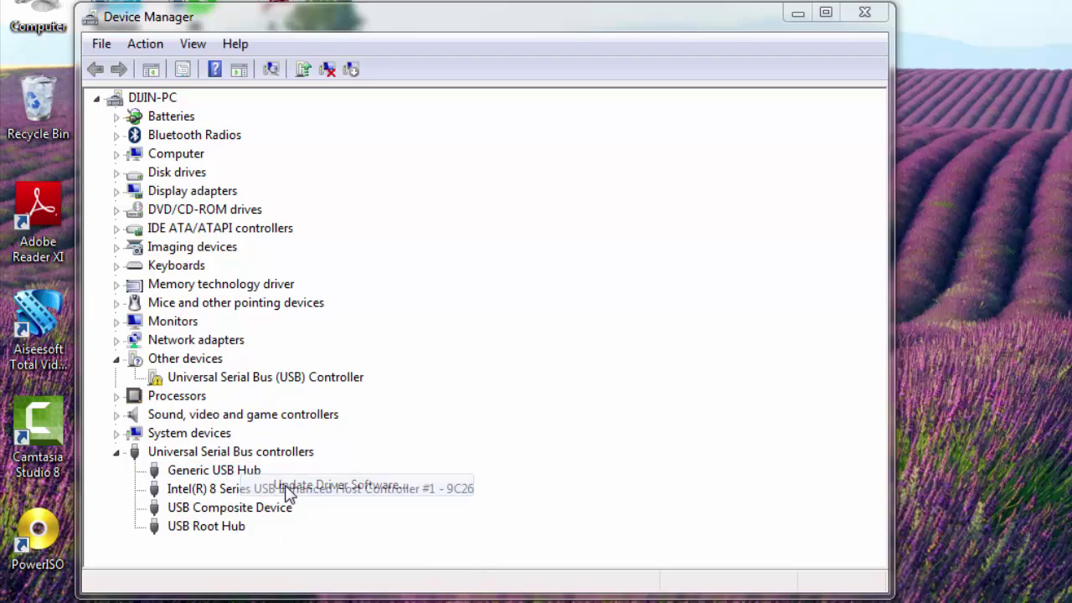
{"action": "left_click", "coordinate": [447, 378]}
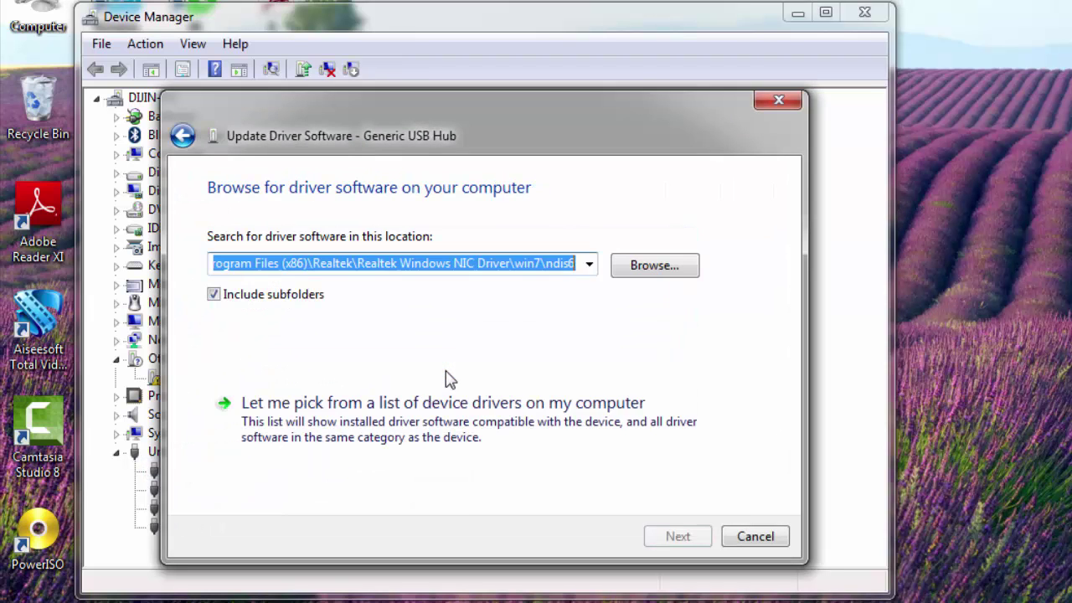
{"action": "left_click", "coordinate": [366, 433]}
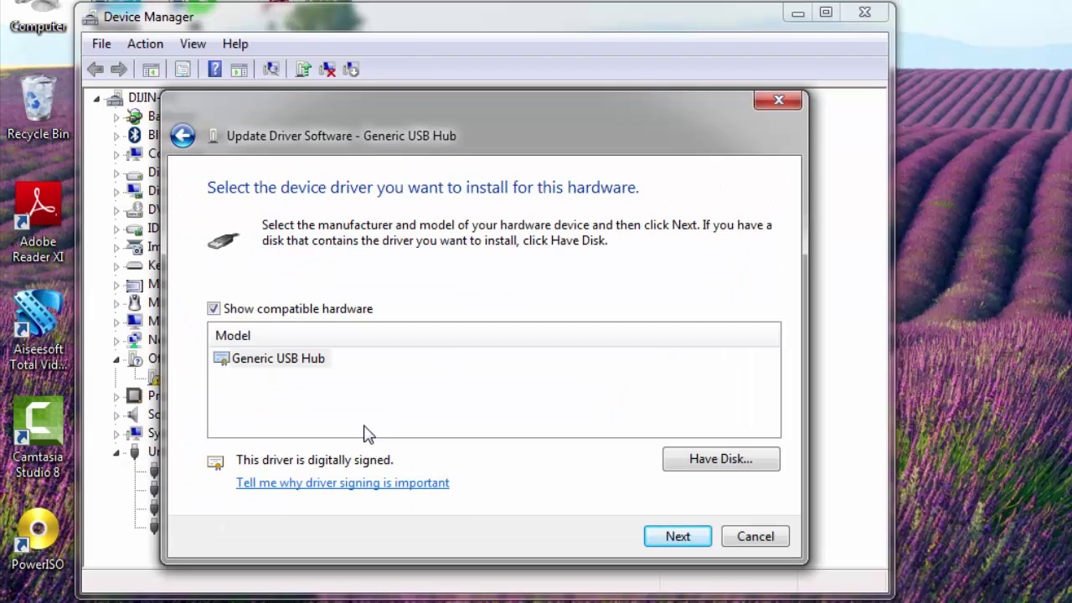
{"action": "left_click", "coordinate": [677, 536]}
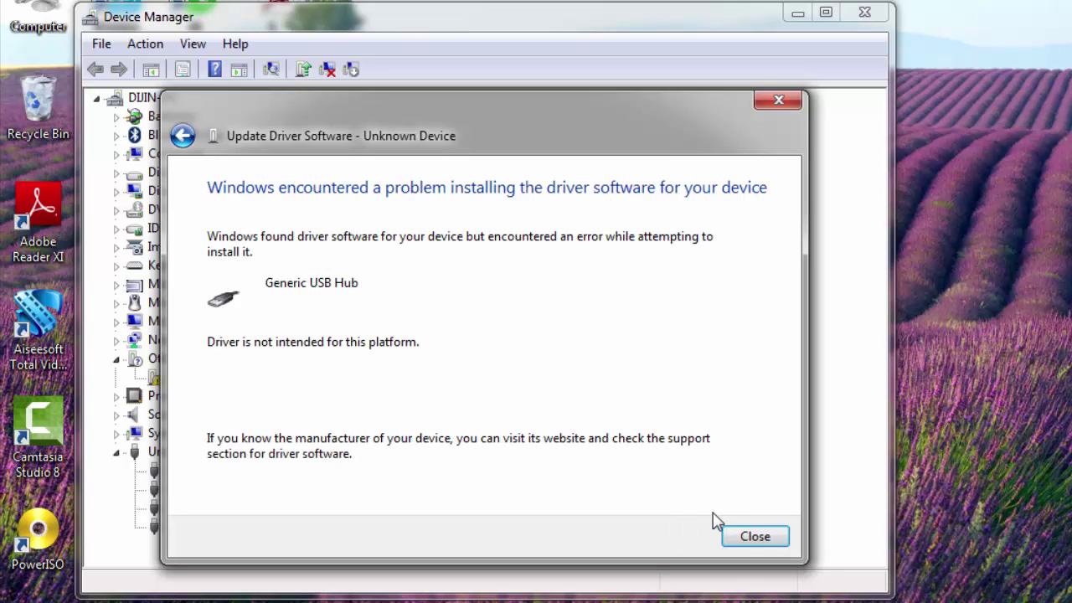
{"action": "key", "text": "Return"}
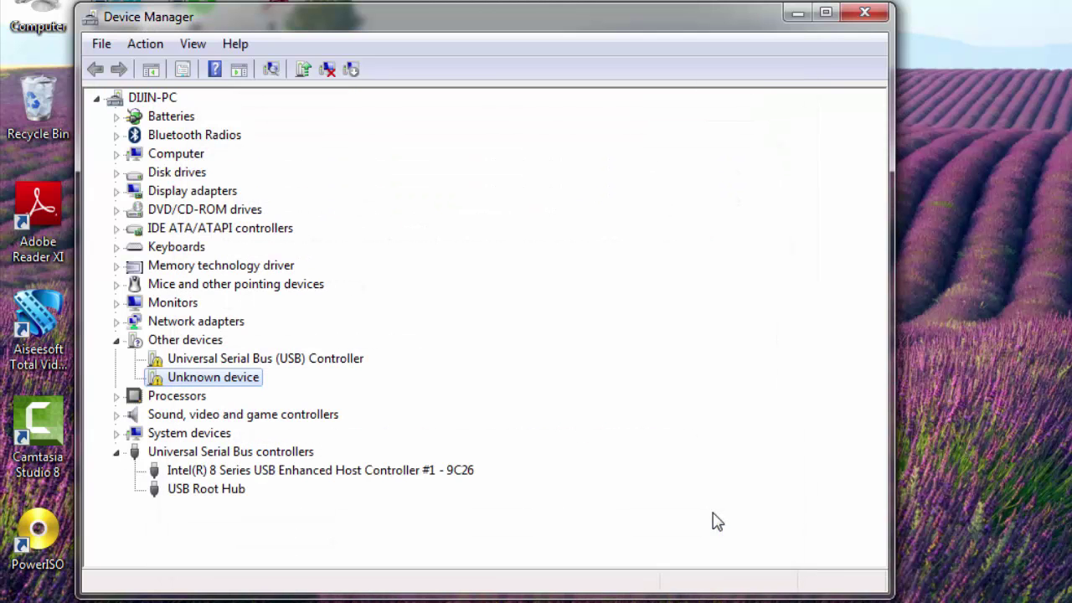